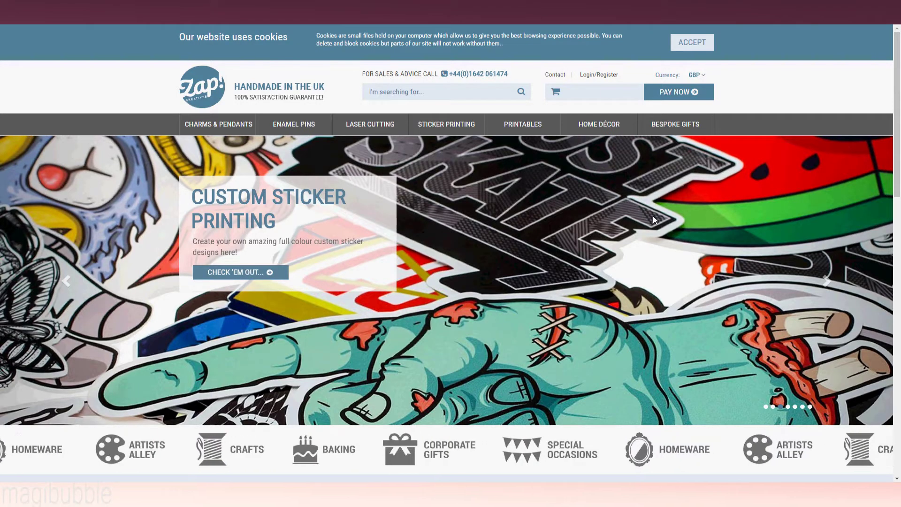
# Look through the home page's top offers and services down to the footer
pyautogui.scroll(-3, 654, 217)
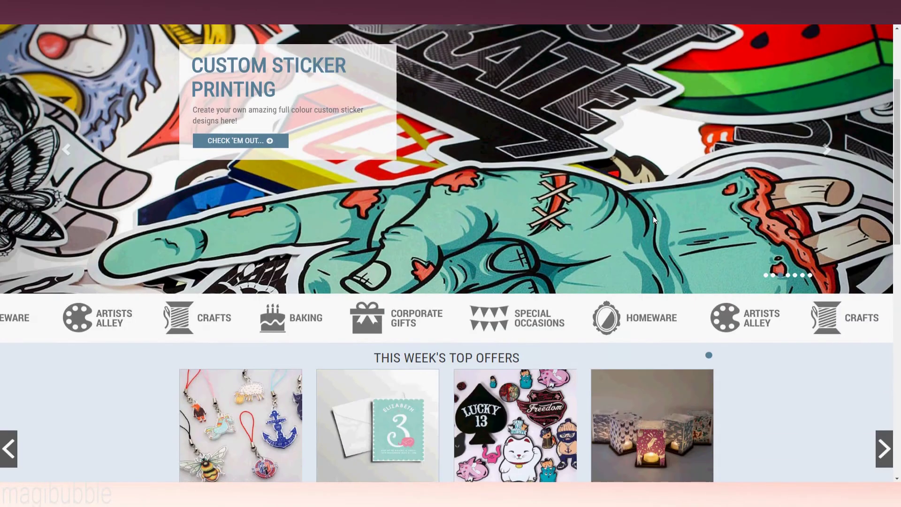
pyautogui.scroll(-6, 654, 219)
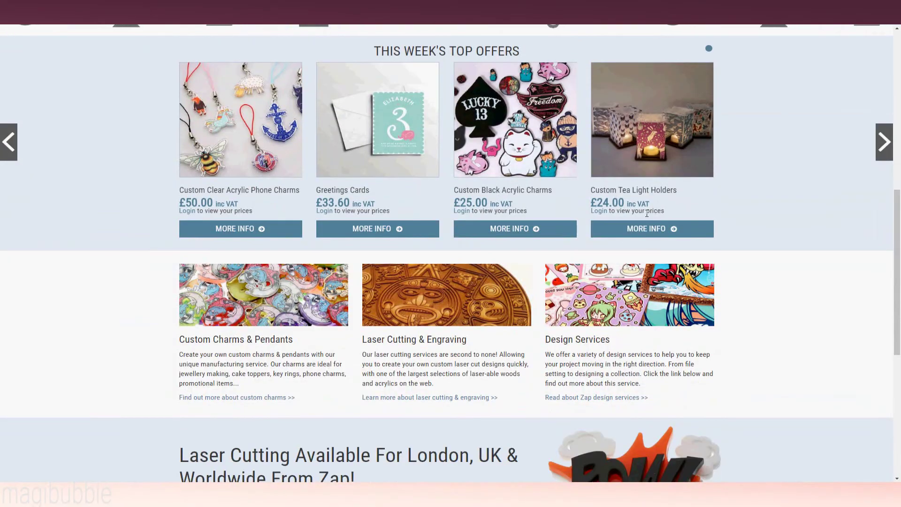
pyautogui.scroll(-8, 646, 214)
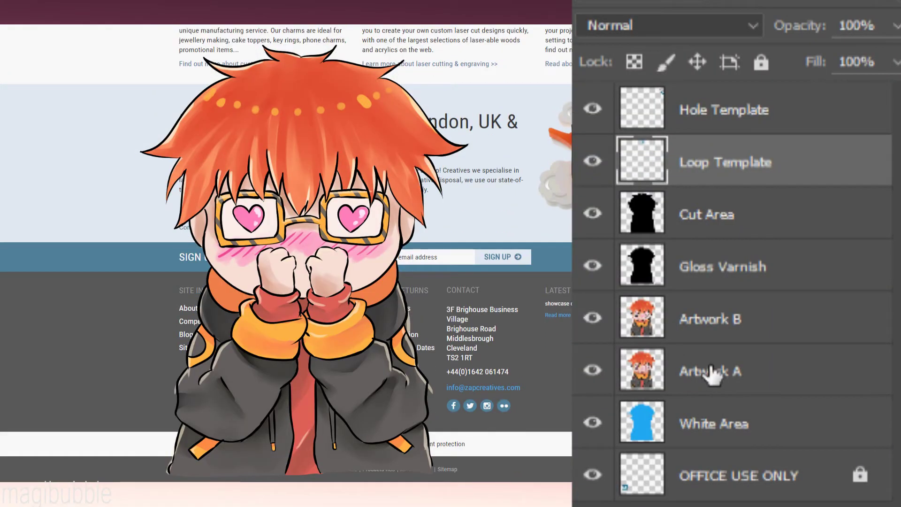
# Hide the Artwork B layer and select the Artwork A layer
pyautogui.click(712, 372)
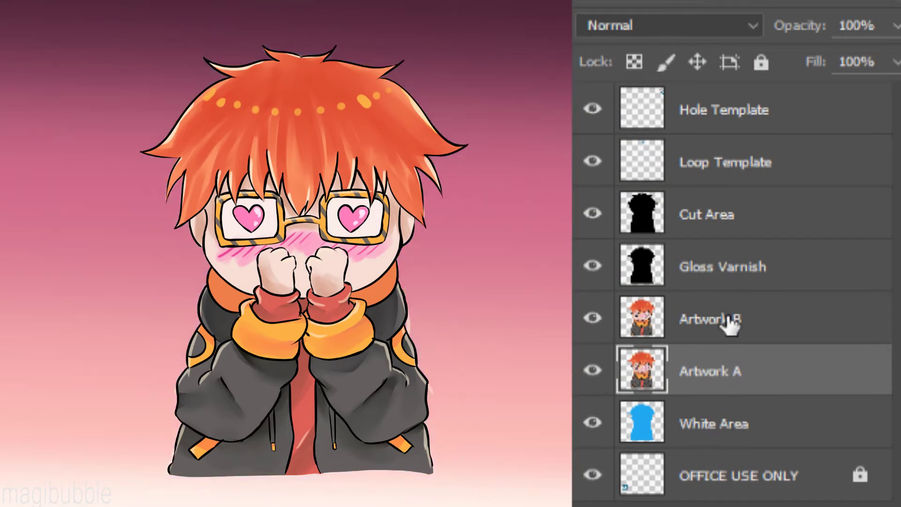
pyautogui.click(730, 324)
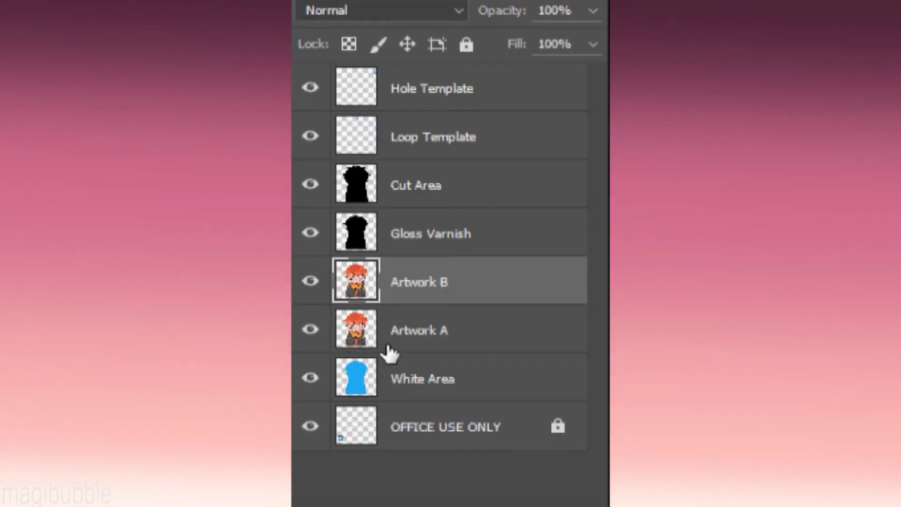
pyautogui.click(388, 341)
pyautogui.click(374, 287)
pyautogui.click(425, 339)
pyautogui.click(452, 266)
pyautogui.click(309, 283)
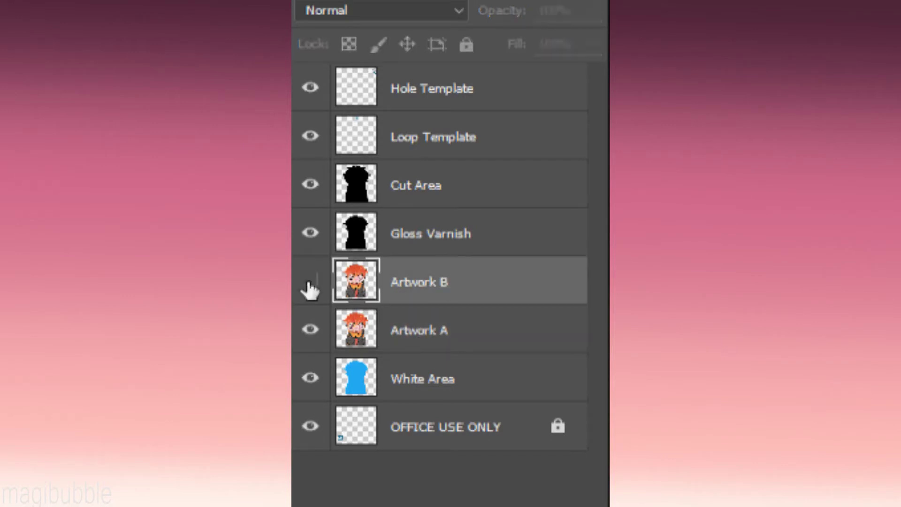
pyautogui.click(484, 328)
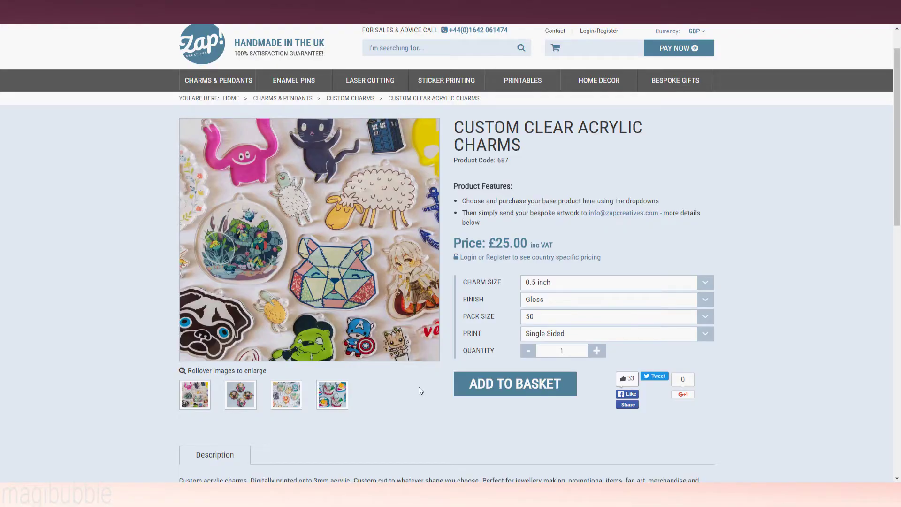
# Highlight "CLEAR" in the product title, and return to the Custom Charms list to browse the available charm types
pyautogui.moveTo(535, 128); pyautogui.dragTo(569, 125)
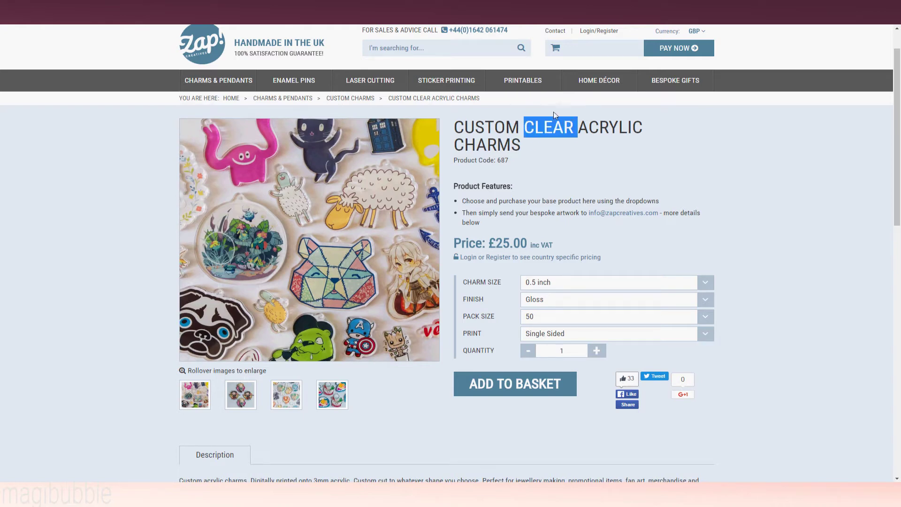
pyautogui.click(674, 181)
pyautogui.hotkey('alt', 'Left')
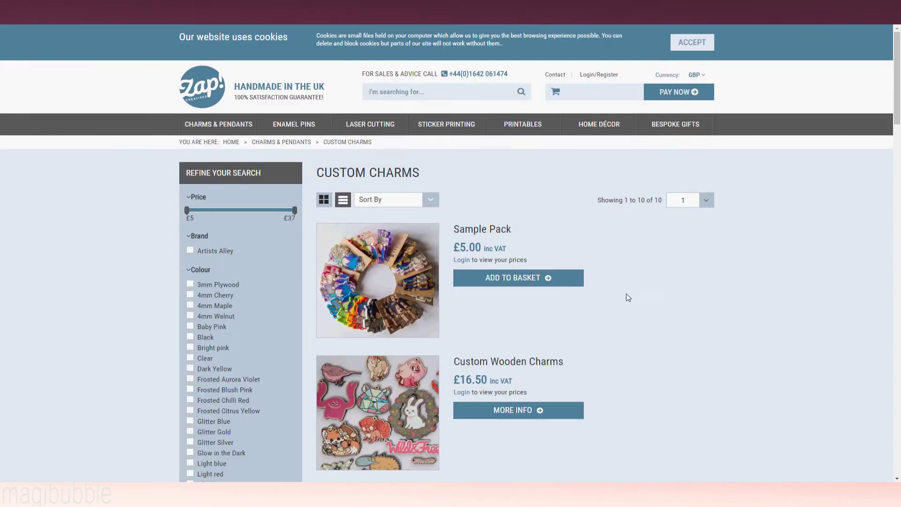
pyautogui.scroll(-3, 634, 293)
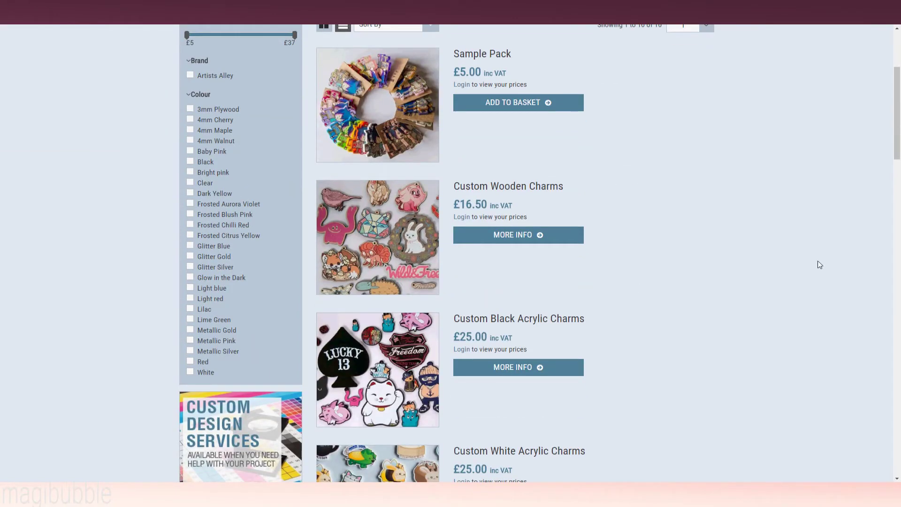
pyautogui.moveTo(898, 151); pyautogui.dragTo(897, 192)
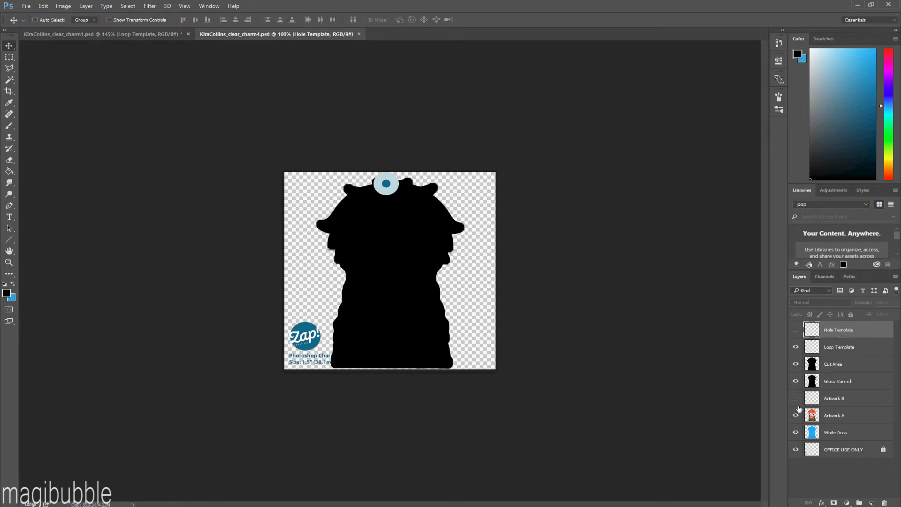
# Hide the White Area, Gloss Varnish and Cut Area layers, and show the Hole Template and Loop Template layers
pyautogui.click(796, 433)
pyautogui.moveTo(796, 382); pyautogui.dragTo(795, 365)
pyautogui.click(796, 348)
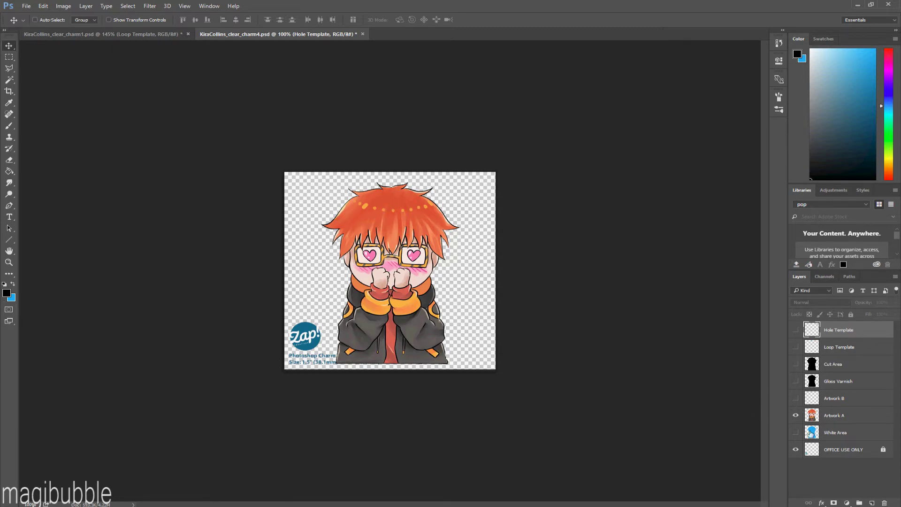
pyautogui.click(796, 331)
pyautogui.click(795, 348)
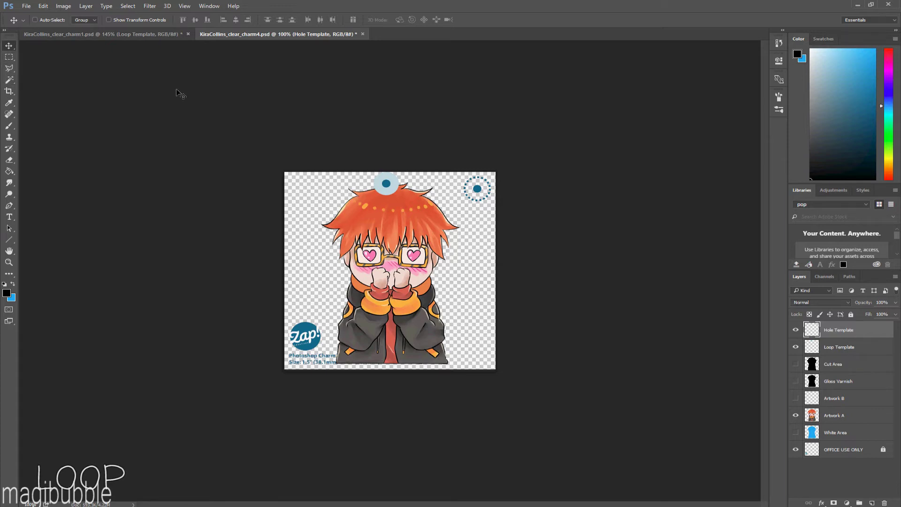
# Move the loop template so it sits centred on the top of the character's hair
pyautogui.moveTo(381, 183); pyautogui.dragTo(393, 187)
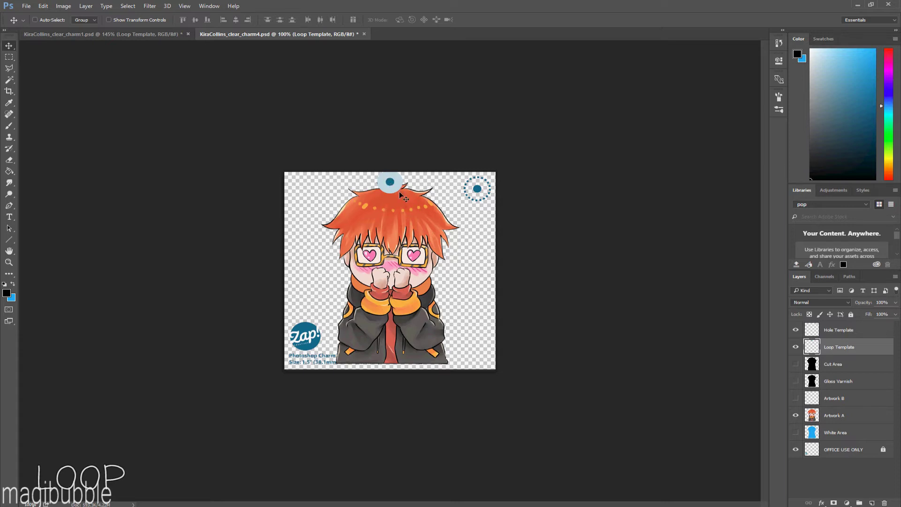
pyautogui.click(9, 125)
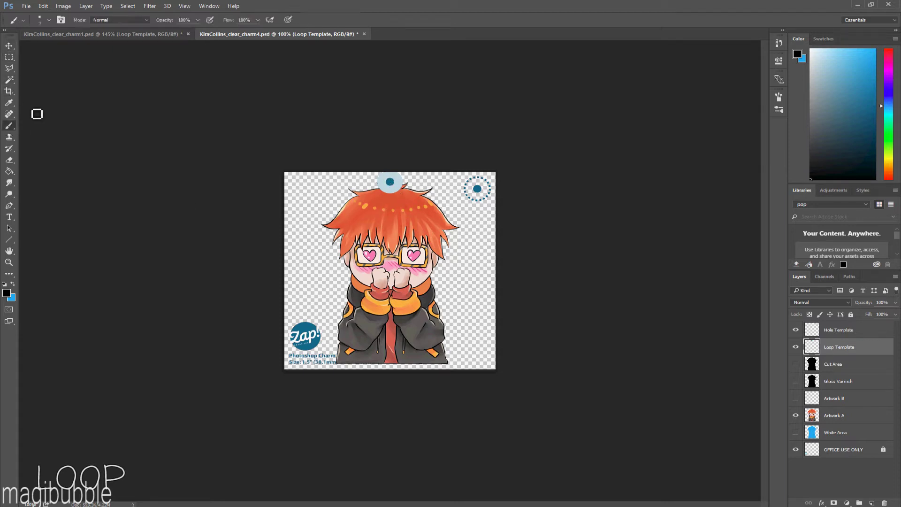
# Hide the Loop Template layer and try positioning the hole template over the top of the character's hair
pyautogui.click(795, 347)
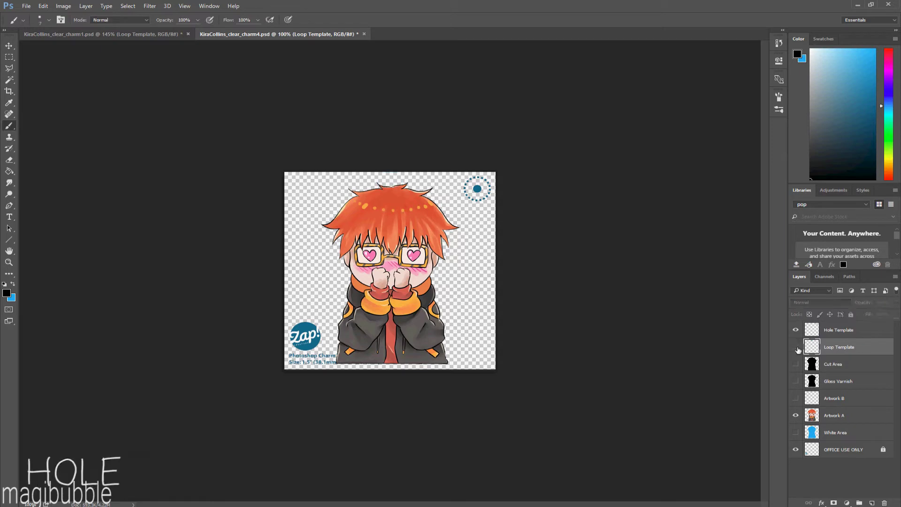
pyautogui.click(822, 334)
pyautogui.click(9, 45)
pyautogui.moveTo(472, 208); pyautogui.dragTo(396, 187)
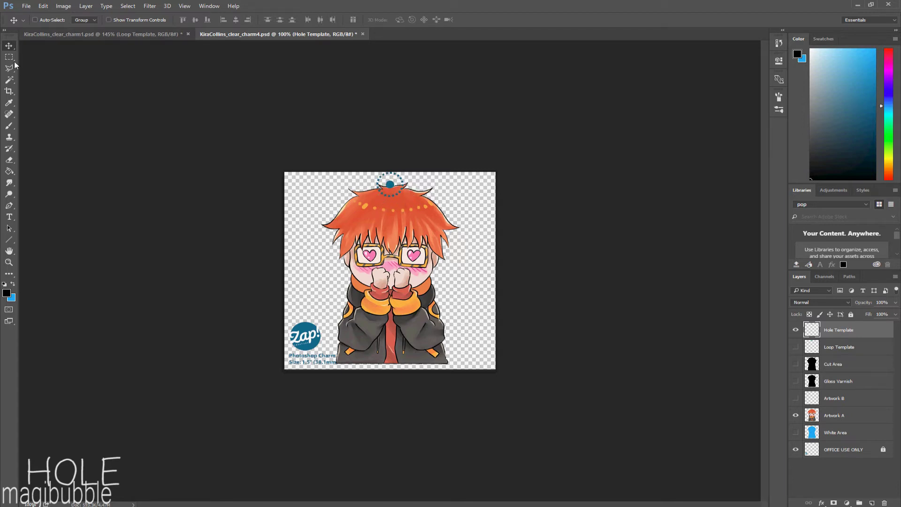
pyautogui.moveTo(392, 186)
pyautogui.mouseDown()
pyautogui.moveTo(413, 178)
pyautogui.moveTo(467, 186)
pyautogui.moveTo(391, 186)
pyautogui.mouseUp()
pyautogui.moveTo(397, 192); pyautogui.dragTo(389, 204)
pyautogui.moveTo(393, 197)
pyautogui.mouseDown()
pyautogui.moveTo(460, 183)
pyautogui.moveTo(393, 193)
pyautogui.mouseUp()
pyautogui.moveTo(390, 199); pyautogui.dragTo(390, 200)
# Move the hole template back to the empty upper-right corner of the canvas and show the Loop Template layer
pyautogui.moveTo(398, 209); pyautogui.dragTo(483, 198)
pyautogui.click(796, 347)
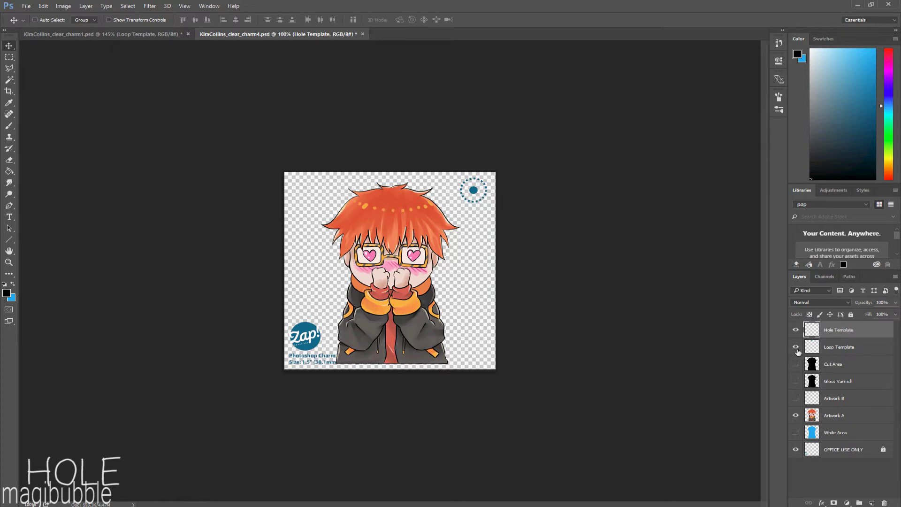
pyautogui.moveTo(412, 206); pyautogui.dragTo(417, 206)
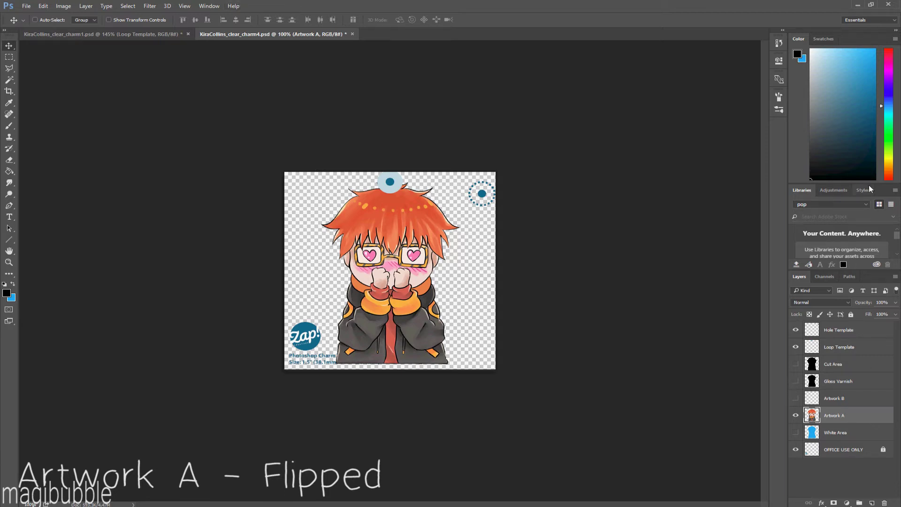
# Select the whole canvas on the Artwork A layer, flip the artwork horizontally and apply the transformation
pyautogui.click(9, 56)
pyautogui.moveTo(309, 162); pyautogui.dragTo(537, 420)
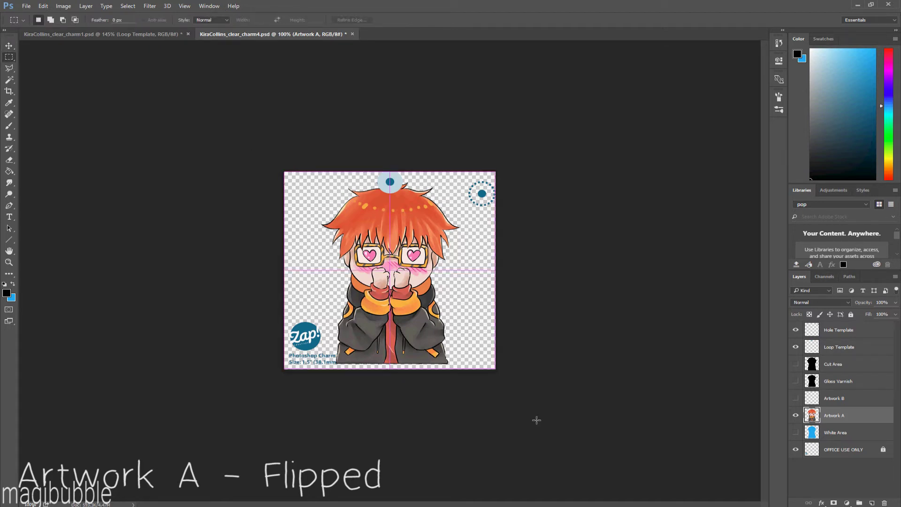
pyautogui.hotkey('ctrl', 't')
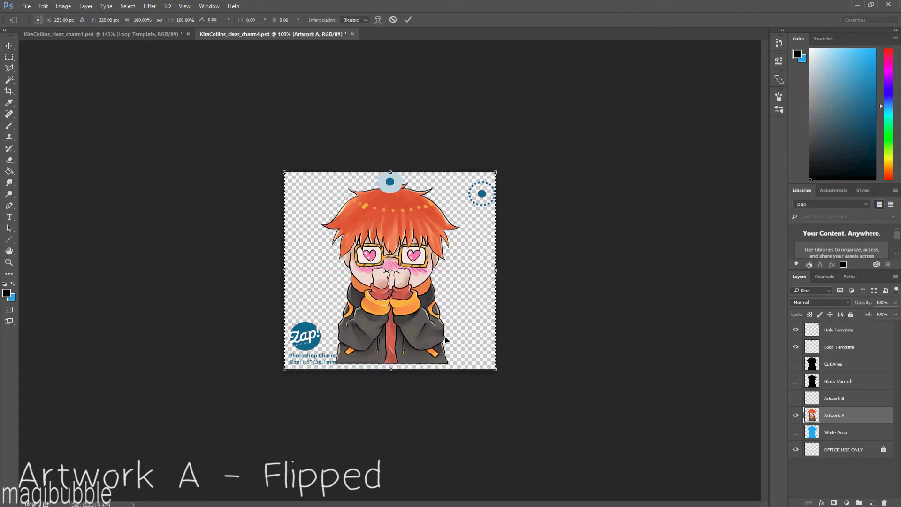
pyautogui.rightClick(417, 310)
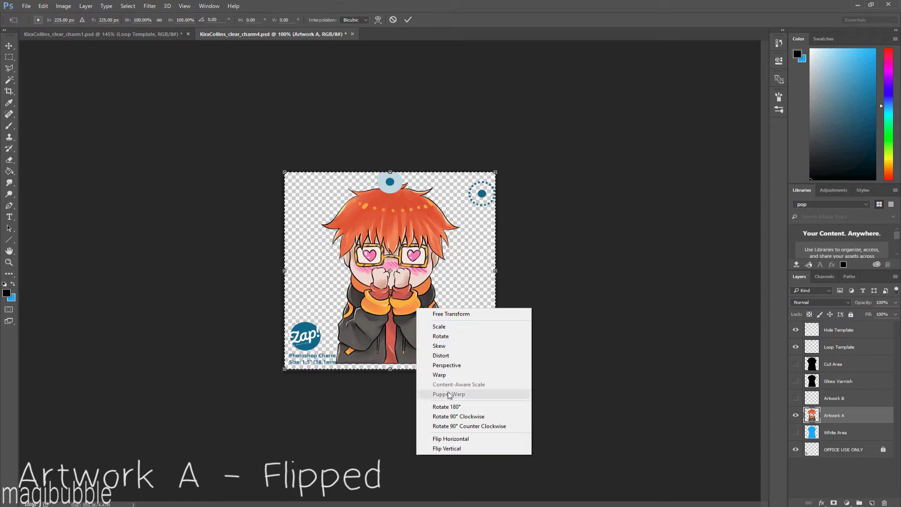
pyautogui.click(452, 439)
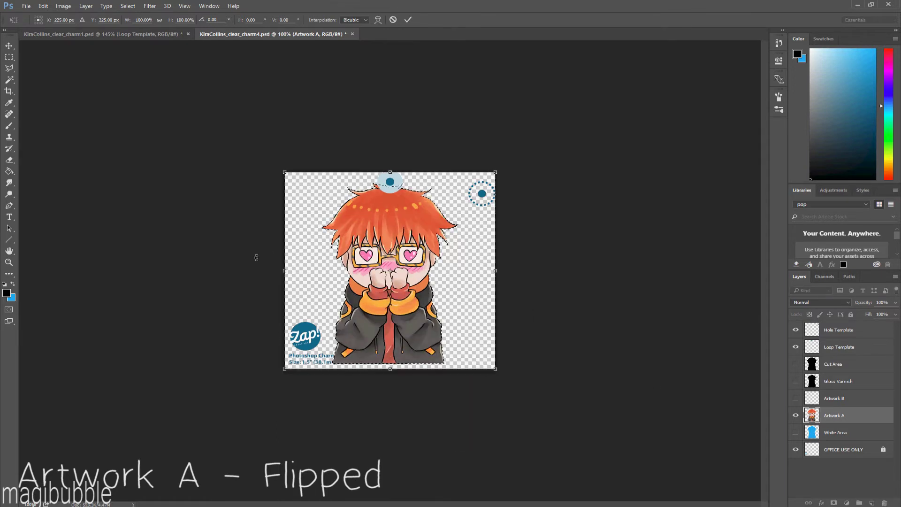
pyautogui.click(9, 59)
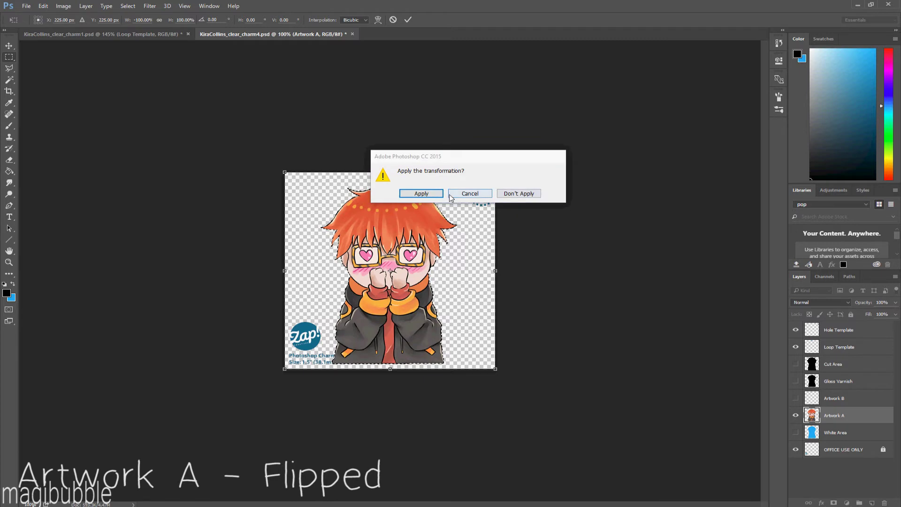
pyautogui.click(426, 193)
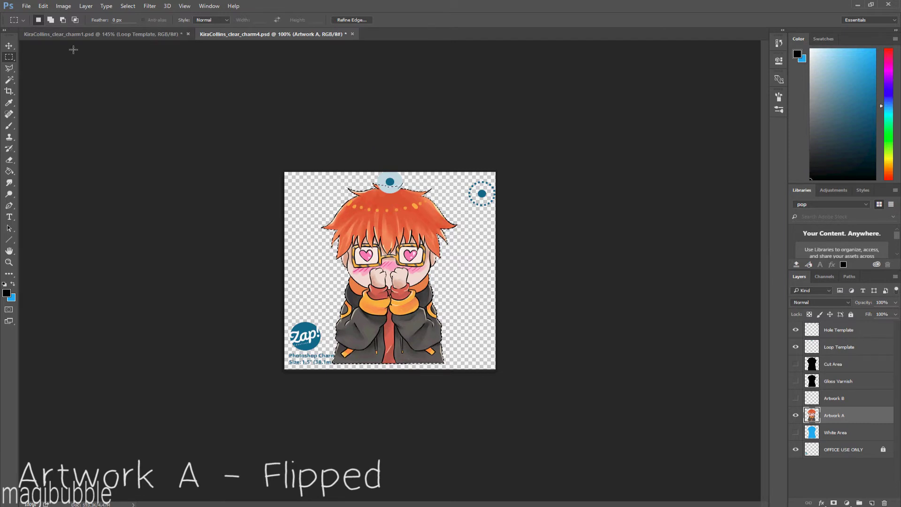
# Paint the word "Hello" in black across the character's sleeves on the Artwork A layer with the Brush tool
pyautogui.click(9, 129)
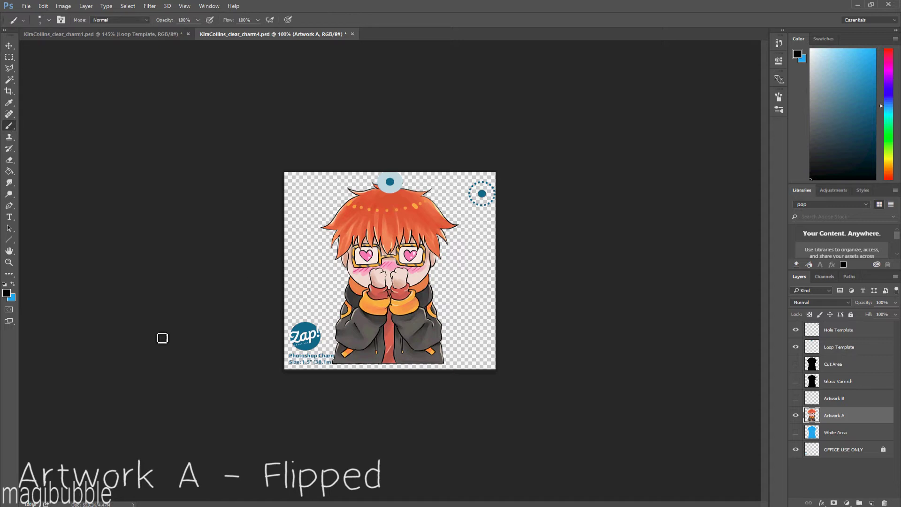
pyautogui.moveTo(345, 306)
pyautogui.mouseDown()
pyautogui.moveTo(363, 333)
pyautogui.moveTo(371, 305)
pyautogui.moveTo(394, 293)
pyautogui.moveTo(436, 315)
pyautogui.mouseUp()
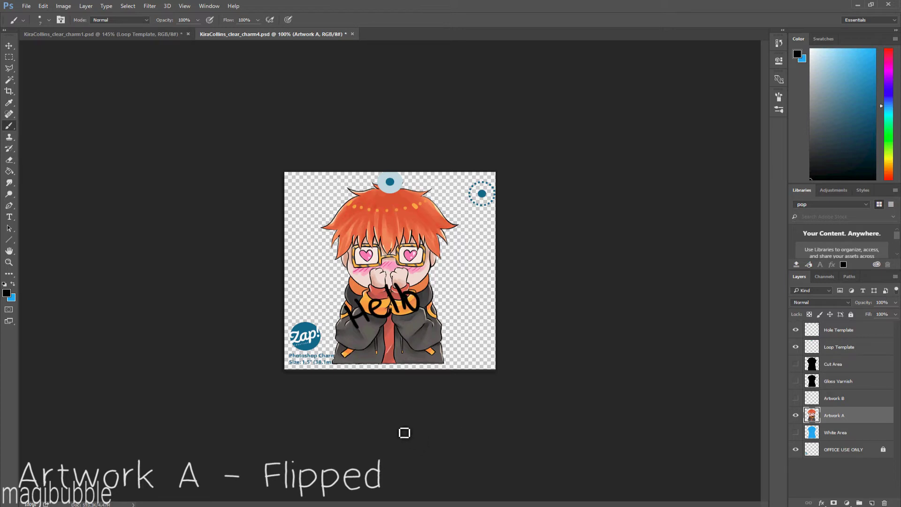
# Flip the Artwork A drawing with its "Hello" lettering horizontally and back again twice in free transform to compare both orientations
pyautogui.hotkey('ctrl', 't')
pyautogui.rightClick(428, 339)
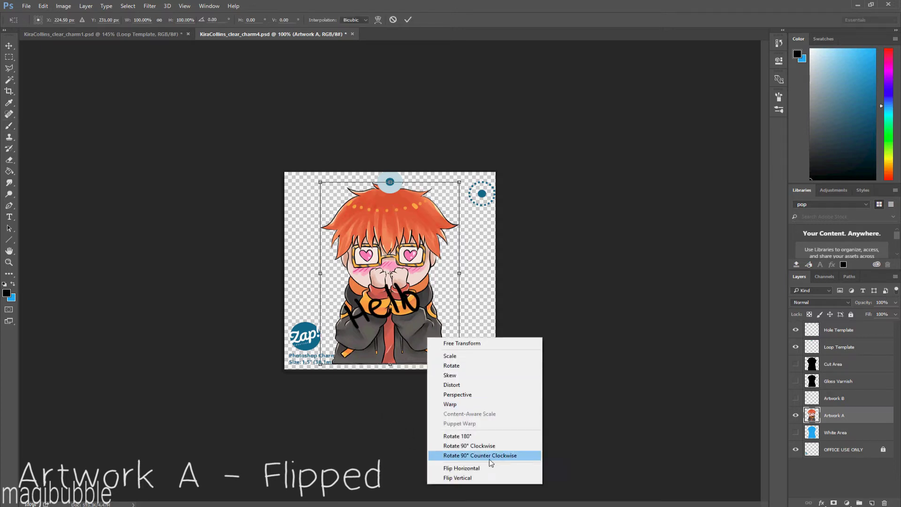
pyautogui.click(491, 467)
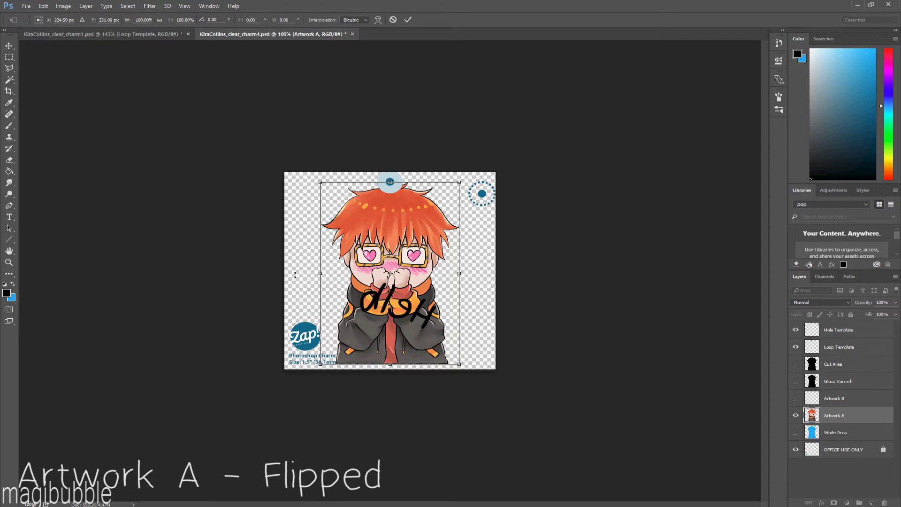
pyautogui.rightClick(408, 352)
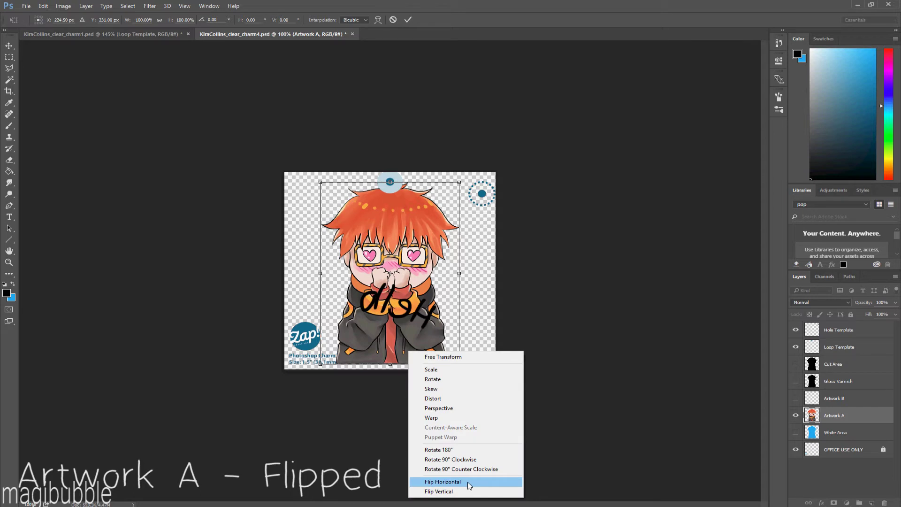
pyautogui.click(464, 481)
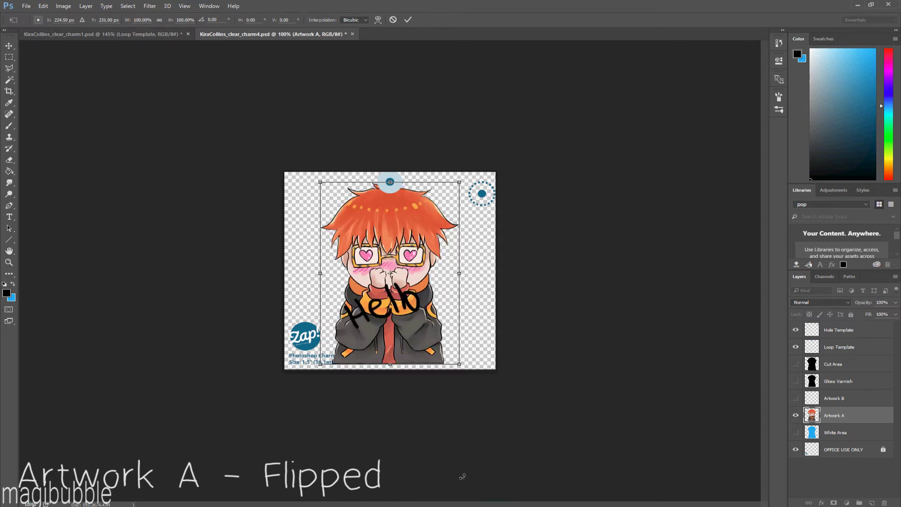
pyautogui.rightClick(415, 344)
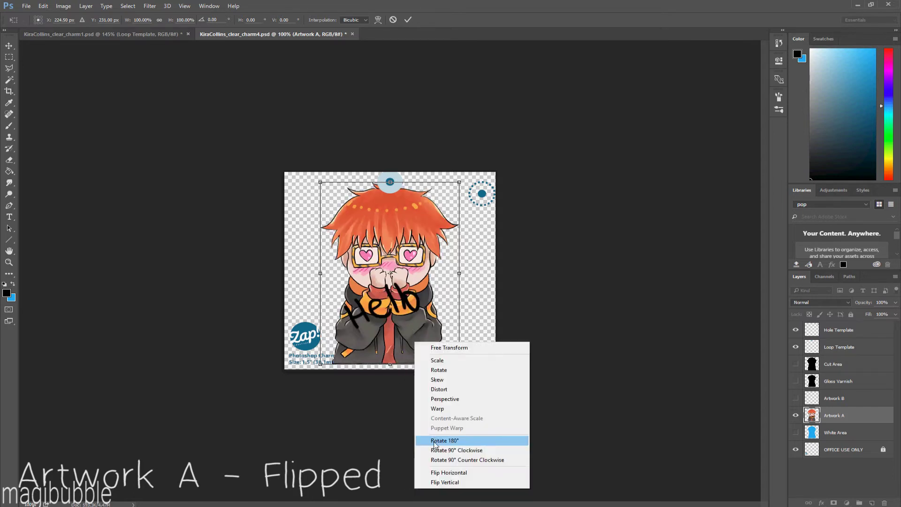
pyautogui.click(451, 472)
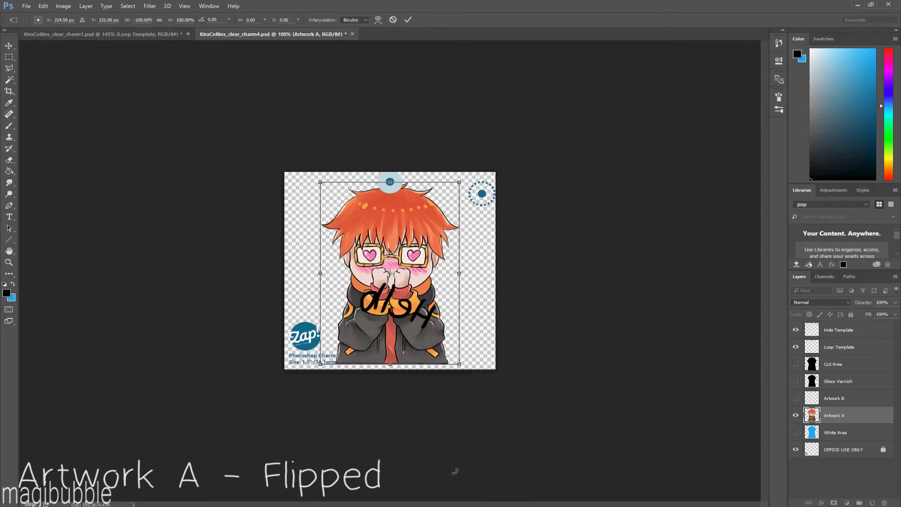
pyautogui.rightClick(409, 352)
pyautogui.click(456, 481)
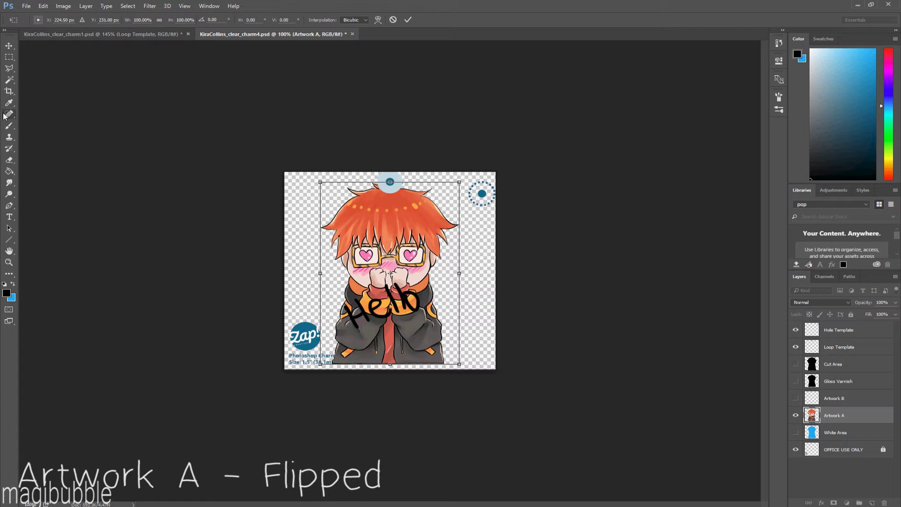
# Flip the Artwork A drawing horizontally once more within the active transformation
pyautogui.rightClick(391, 362)
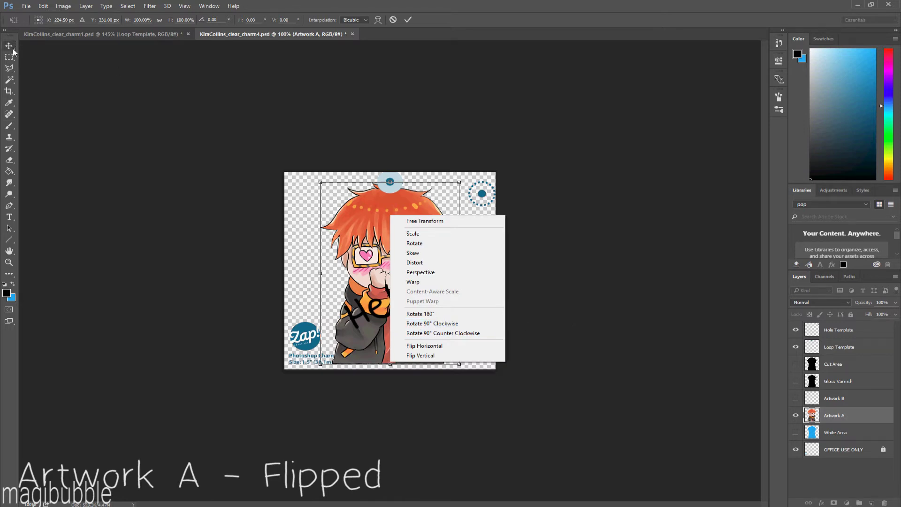
pyautogui.click(14, 65)
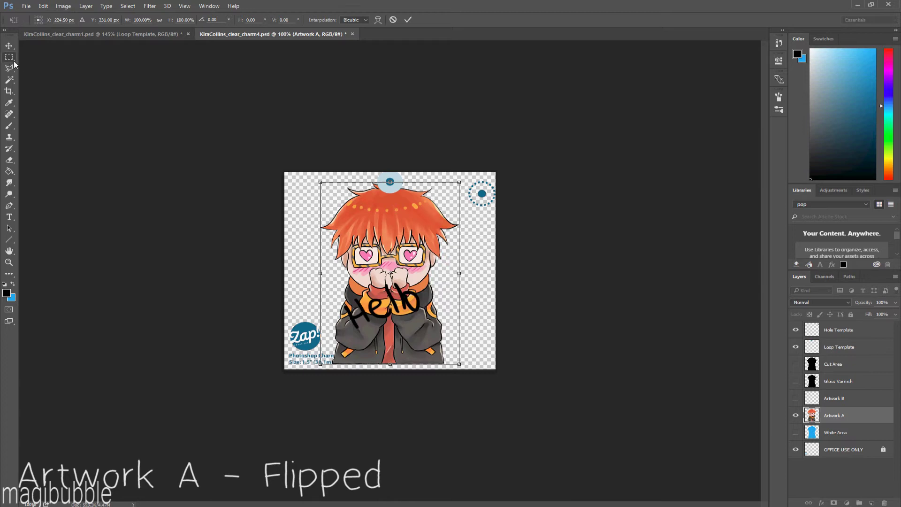
pyautogui.rightClick(416, 352)
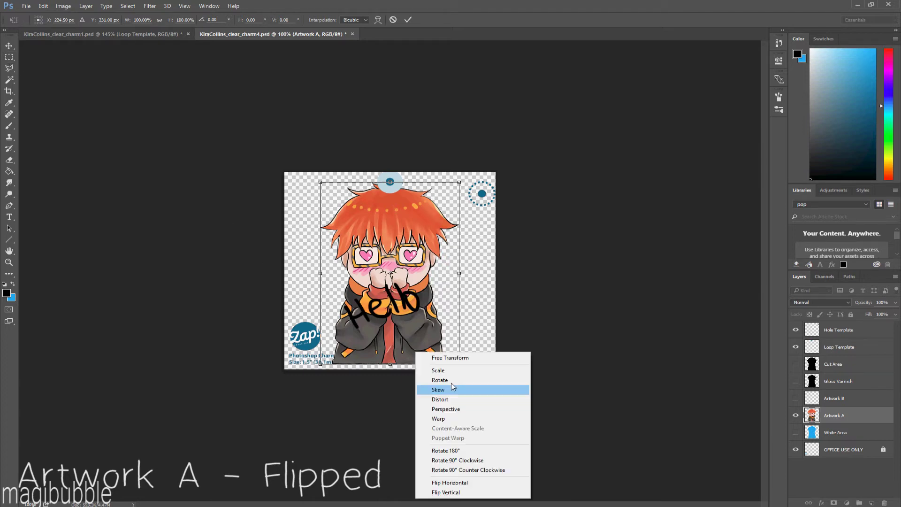
pyautogui.click(476, 484)
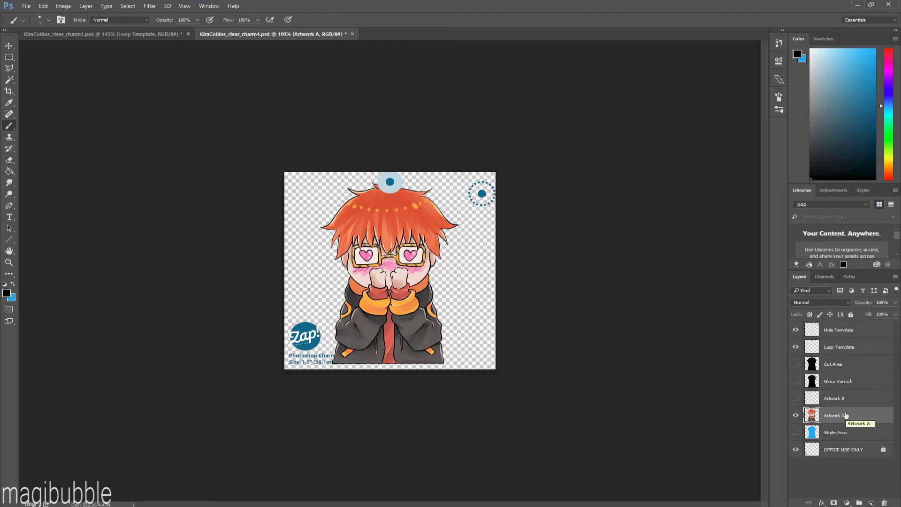
# Show the Artwork B layer, copy the whole Artwork A drawing into it and align the copy exactly over Artwork A
pyautogui.click(796, 399)
pyautogui.click(9, 57)
pyautogui.moveTo(282, 169)
pyautogui.mouseDown()
pyautogui.moveTo(434, 277)
pyautogui.moveTo(534, 414)
pyautogui.mouseUp()
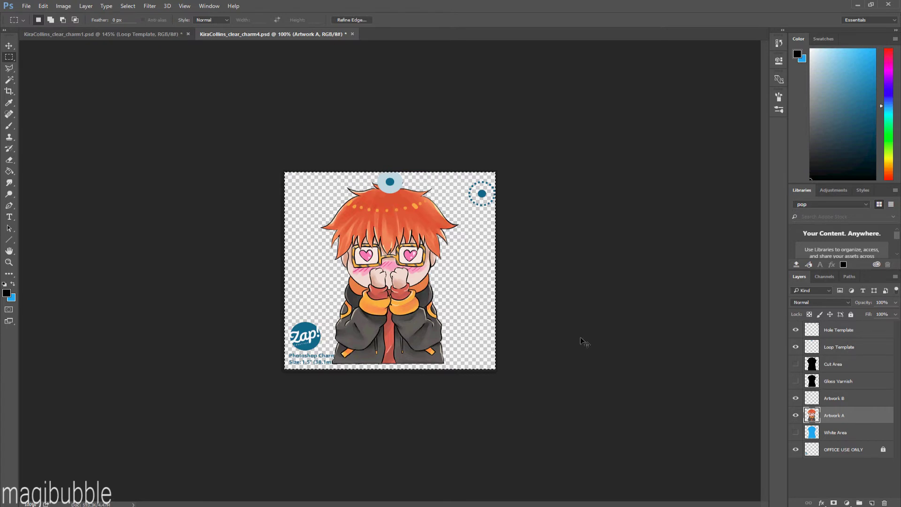
pyautogui.click(837, 400)
pyautogui.hotkey('ctrl', 'v')
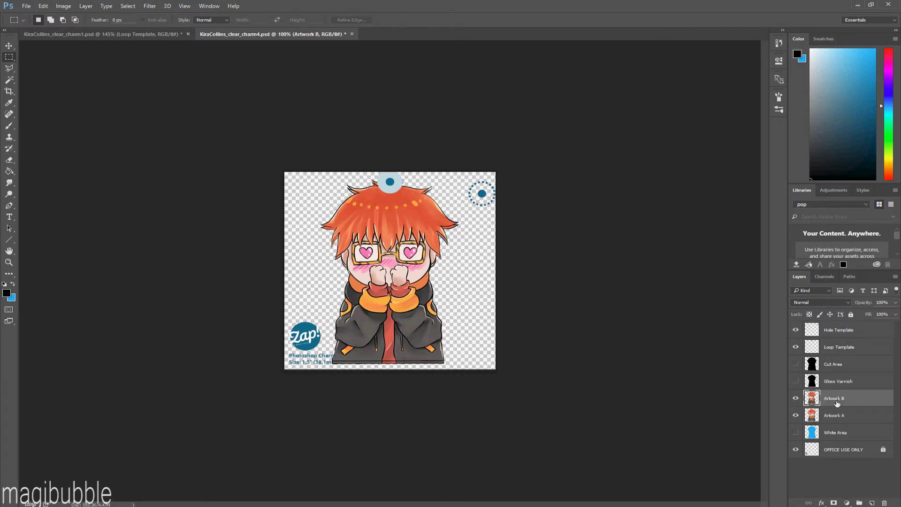
pyautogui.click(9, 46)
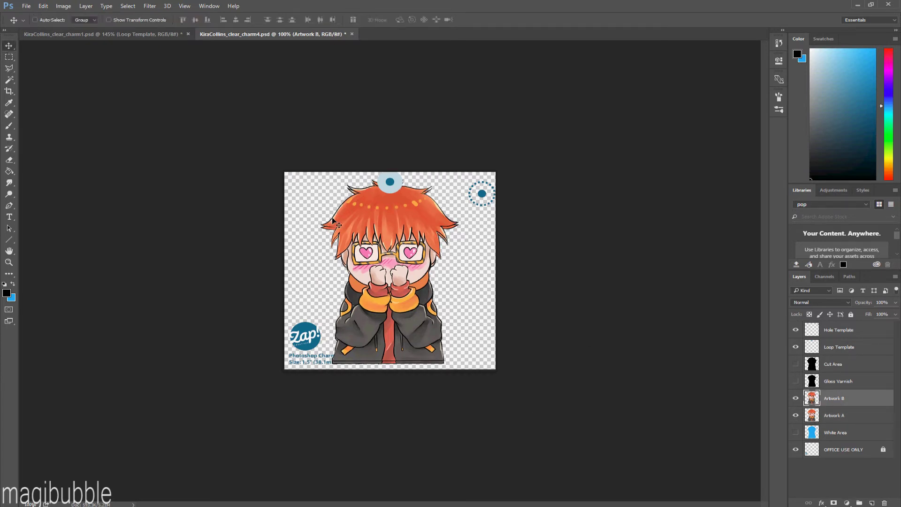
pyautogui.moveTo(333, 221); pyautogui.dragTo(335, 225)
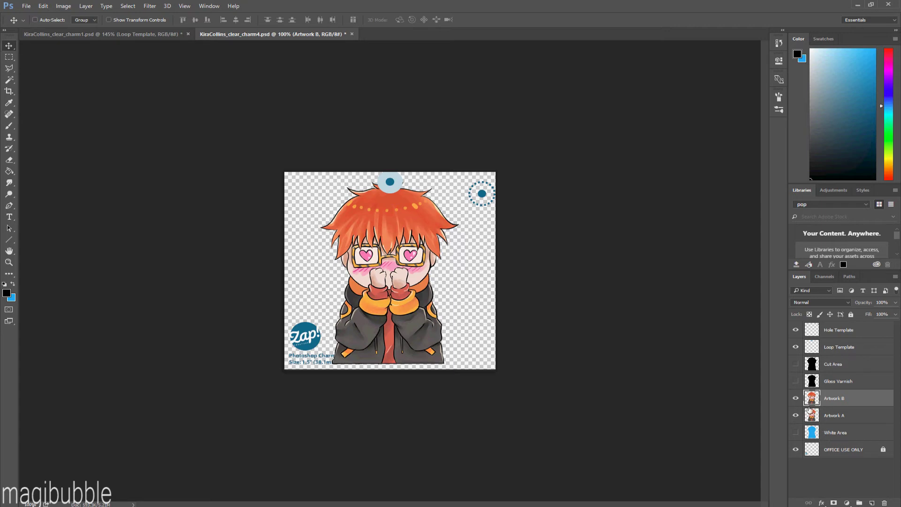
# Load the Artwork A outline as a selection, fill it with cyan on a new layer beneath Artwork A, and deselect
pyautogui.keyDown('ctrl'); pyautogui.click(816, 416); pyautogui.keyUp('ctrl')
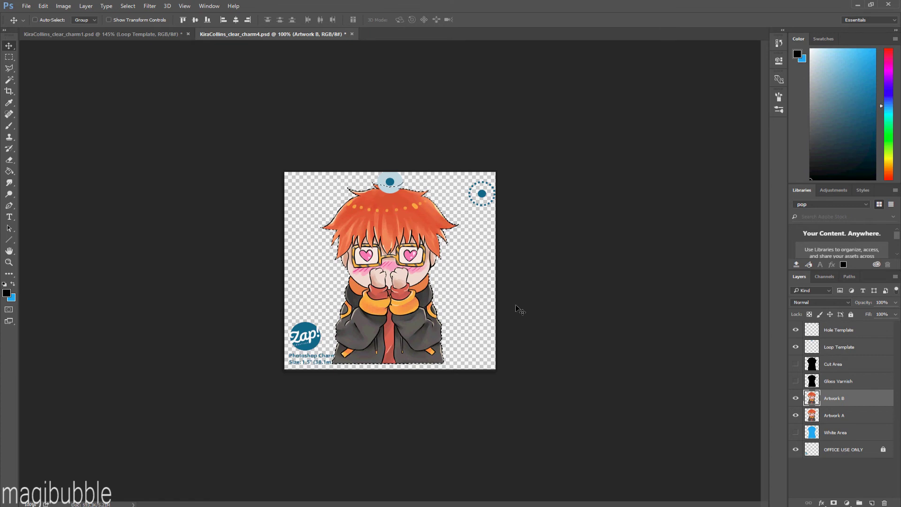
pyautogui.hotkey('alt', '[')
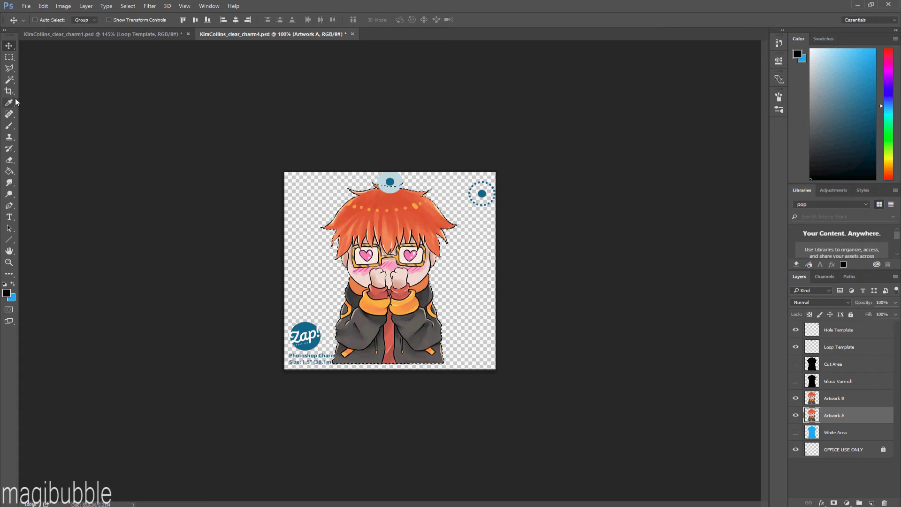
pyautogui.keyDown('ctrl'); pyautogui.click(869, 501); pyautogui.keyUp('ctrl')
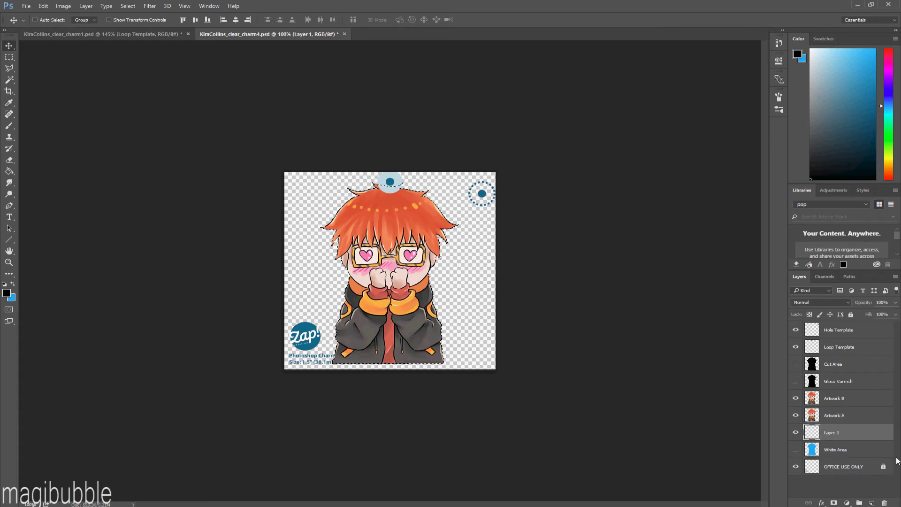
pyautogui.press('g')
pyautogui.press('x')
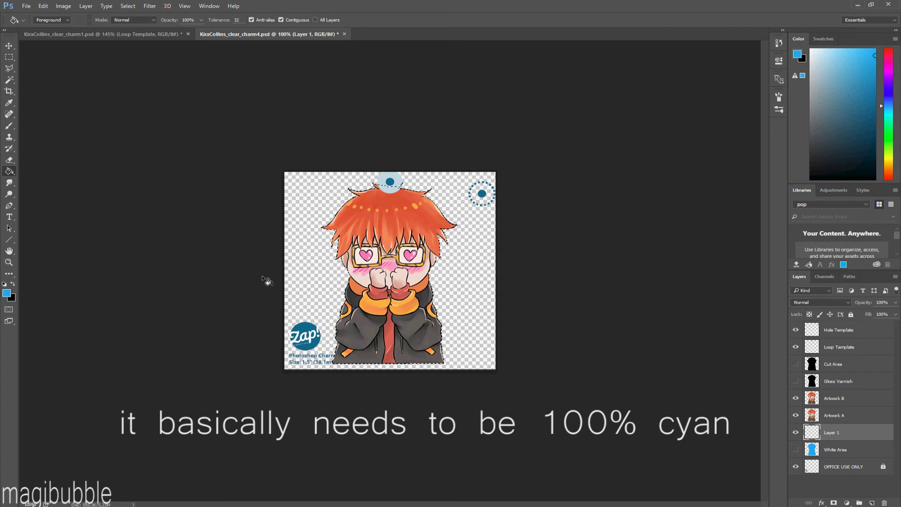
pyautogui.click(401, 250)
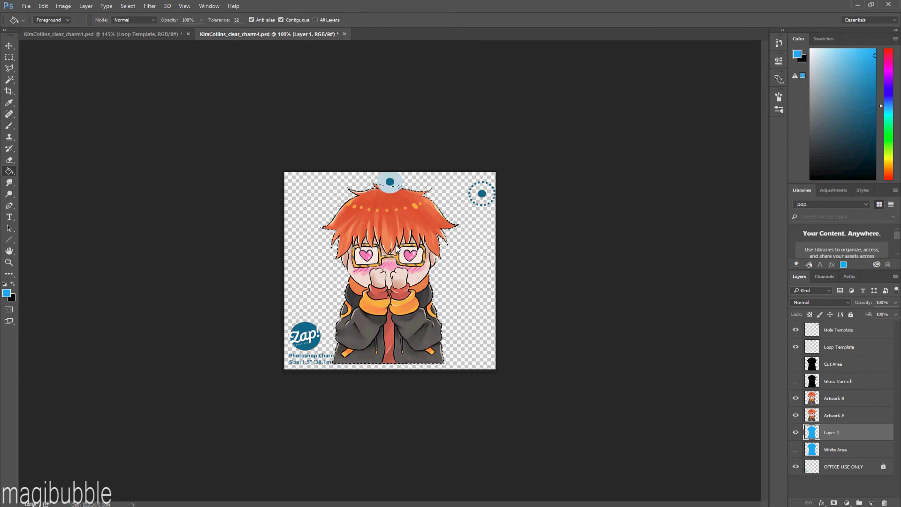
pyautogui.hotkey('ctrl', 'd')
pyautogui.click(9, 57)
# Toggle both artwork layers to check the cyan silhouette, then delete the new silhouette layer and leave the White Area layer shown
pyautogui.click(796, 398)
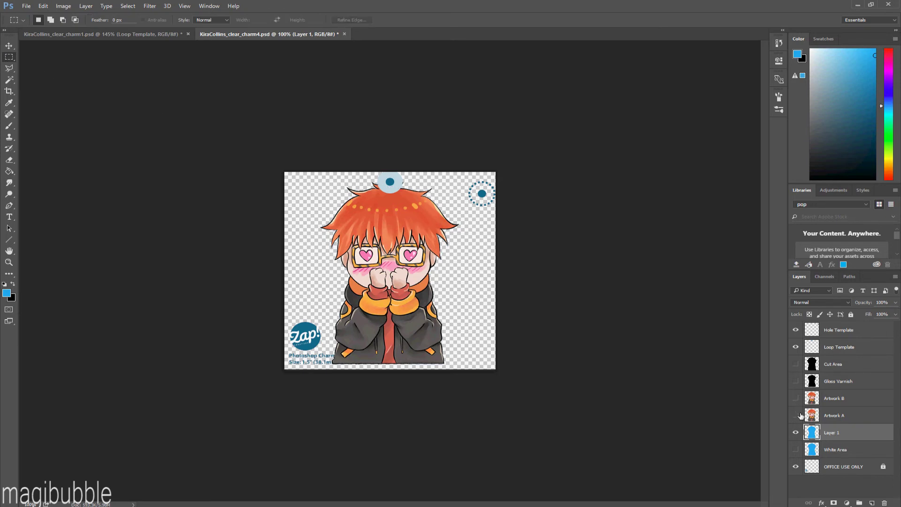
pyautogui.click(796, 416)
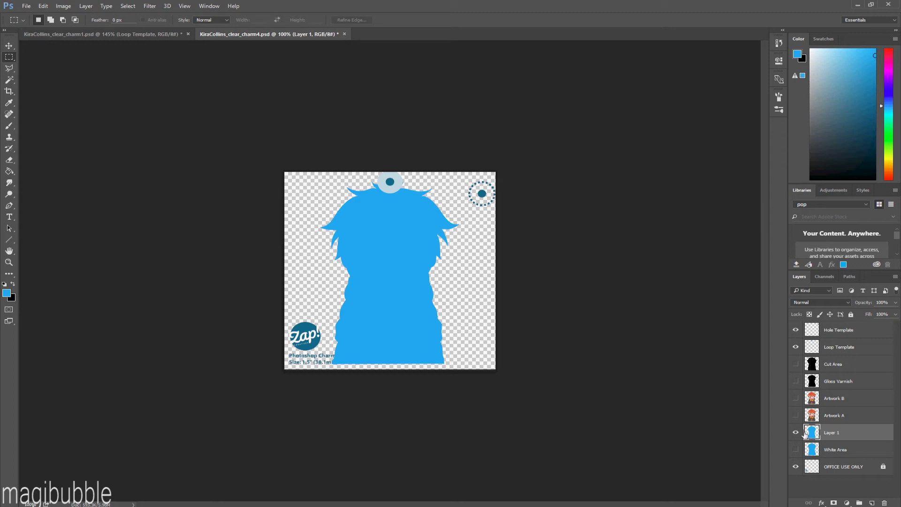
pyautogui.click(796, 416)
pyautogui.click(796, 416)
pyautogui.click(796, 398)
pyautogui.click(795, 398)
pyautogui.click(796, 416)
pyautogui.click(796, 398)
pyautogui.press('Delete')
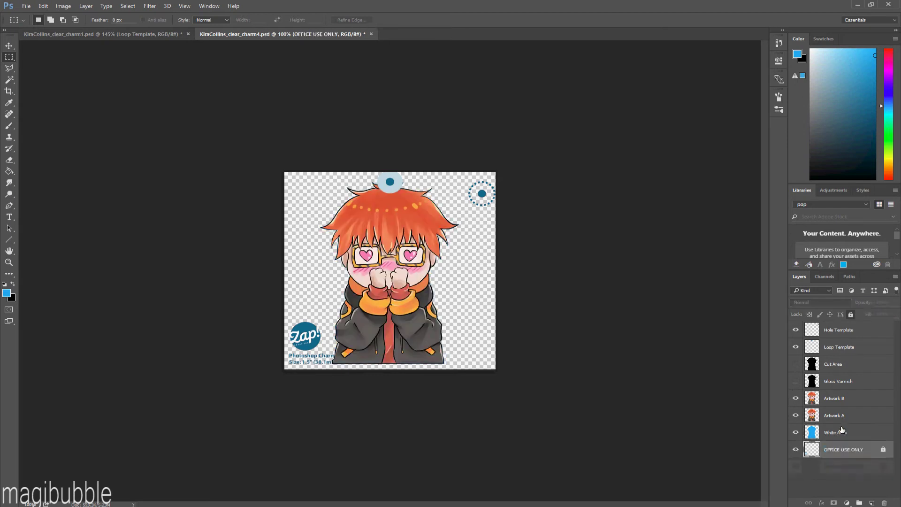
pyautogui.click(836, 433)
pyautogui.click(848, 416)
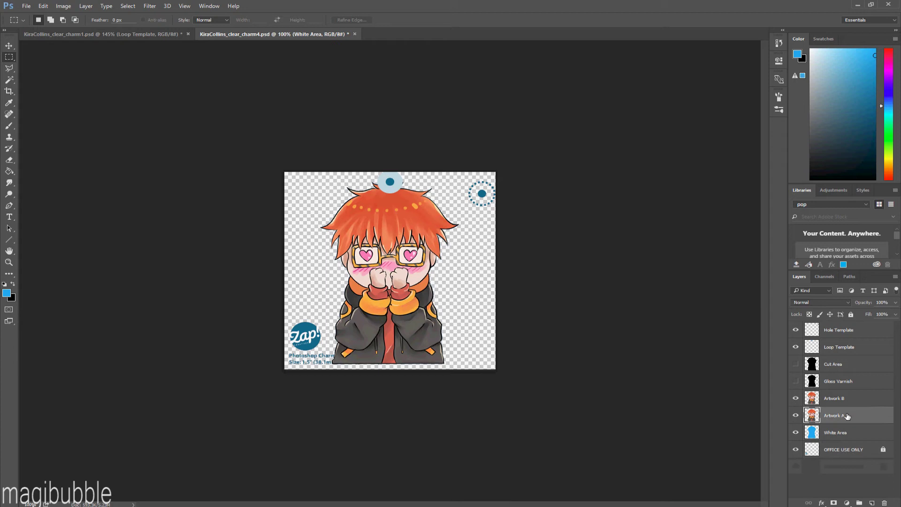
pyautogui.click(849, 401)
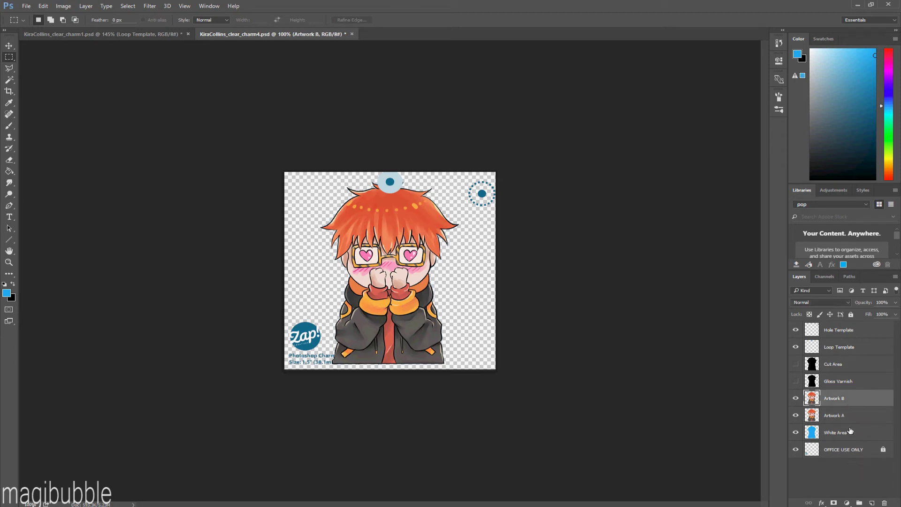
pyautogui.click(851, 432)
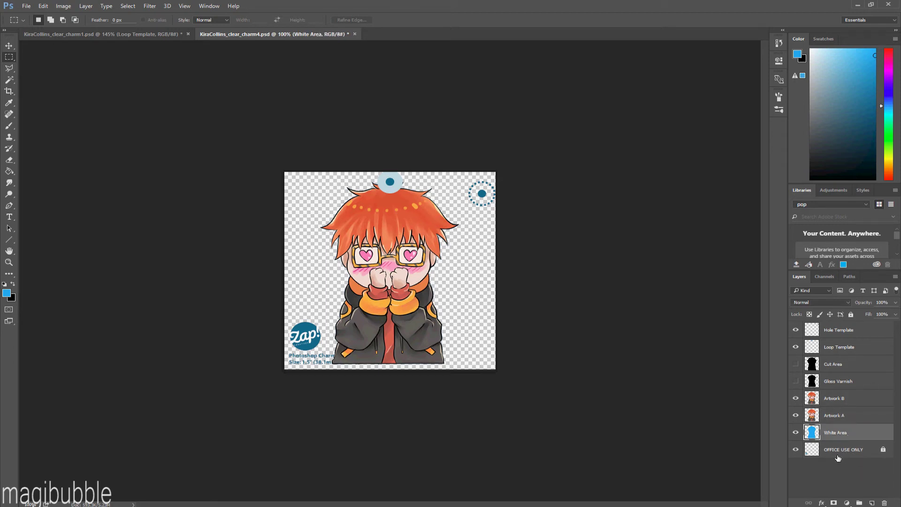
pyautogui.click(839, 453)
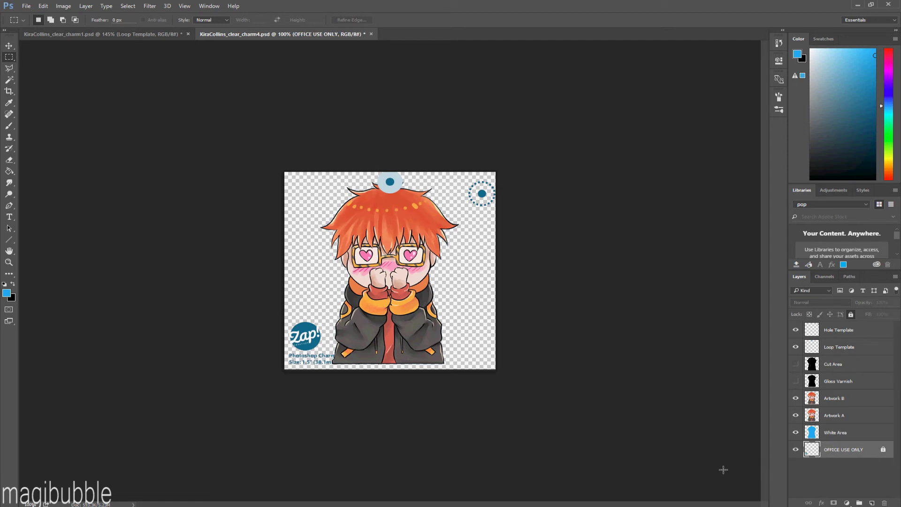
# Load the Artwork B outline as a selection, fill it with black on a new layer above Artwork B, and deselect
pyautogui.click(823, 384)
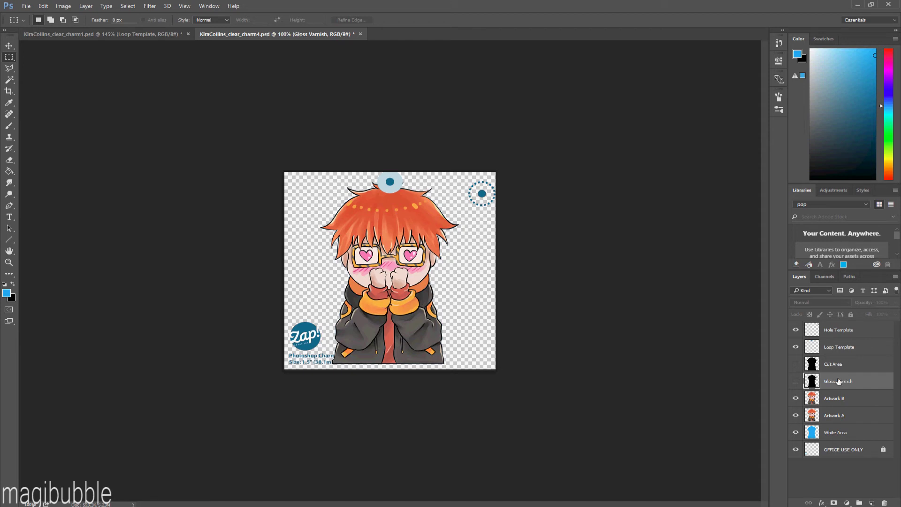
pyautogui.keyDown('ctrl'); pyautogui.click(814, 406); pyautogui.keyUp('ctrl')
pyautogui.click(816, 403)
pyautogui.click(873, 503)
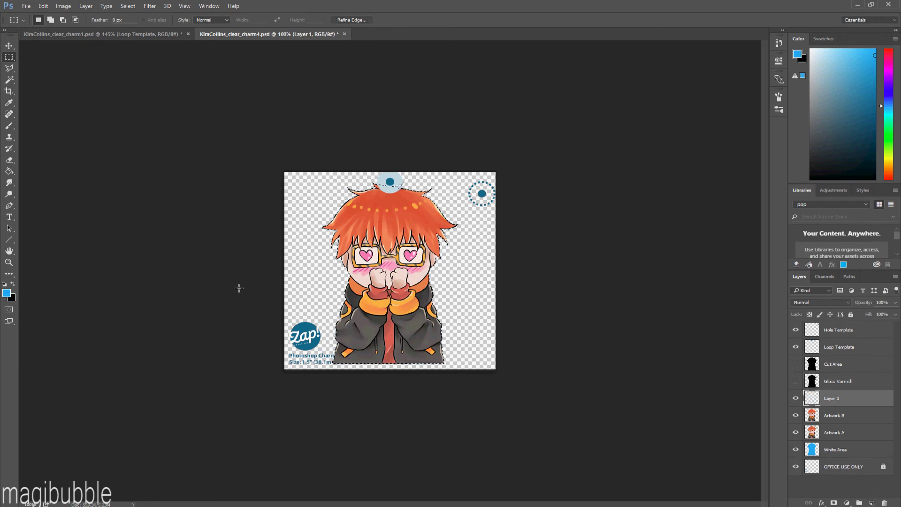
pyautogui.click(9, 171)
pyautogui.click(13, 285)
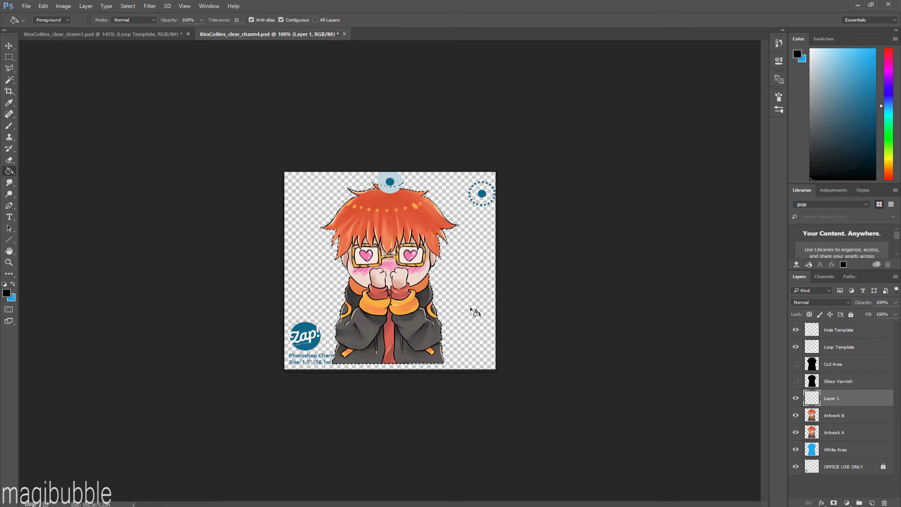
pyautogui.click(400, 295)
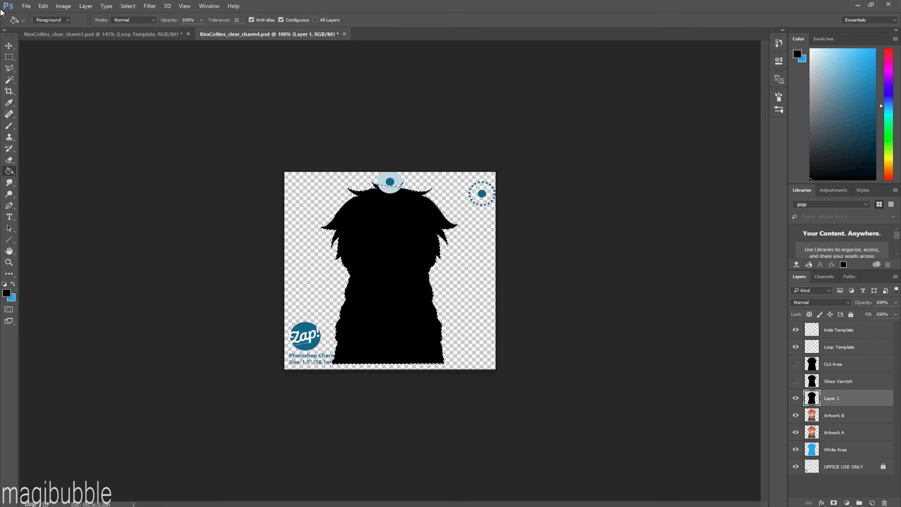
pyautogui.click(9, 56)
pyautogui.click(279, 90)
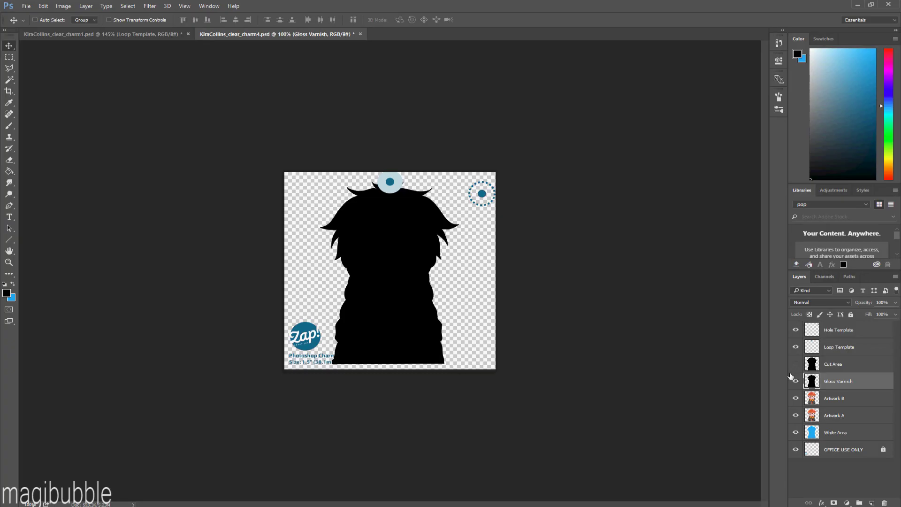
# Show and select the Cut Area layer, load the Artwork B outline as a selection and hide Cut Area again
pyautogui.click(796, 364)
pyautogui.click(838, 364)
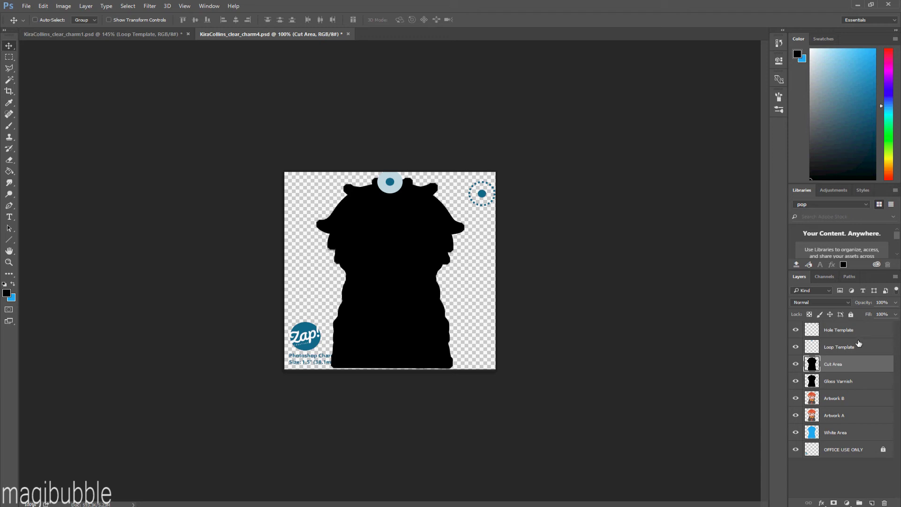
pyautogui.press('ctrl')
pyautogui.keyDown('ctrl'); pyautogui.click(812, 398); pyautogui.keyUp('ctrl')
pyautogui.hotkey('ctrl', ',')
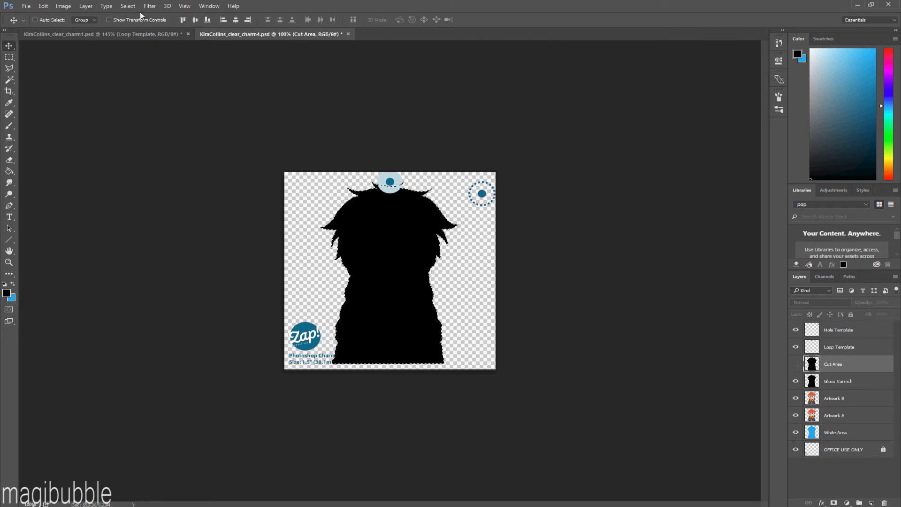
# Expand the current selection around the artwork by 10 pixels
pyautogui.click(127, 6)
pyautogui.moveTo(136, 120)
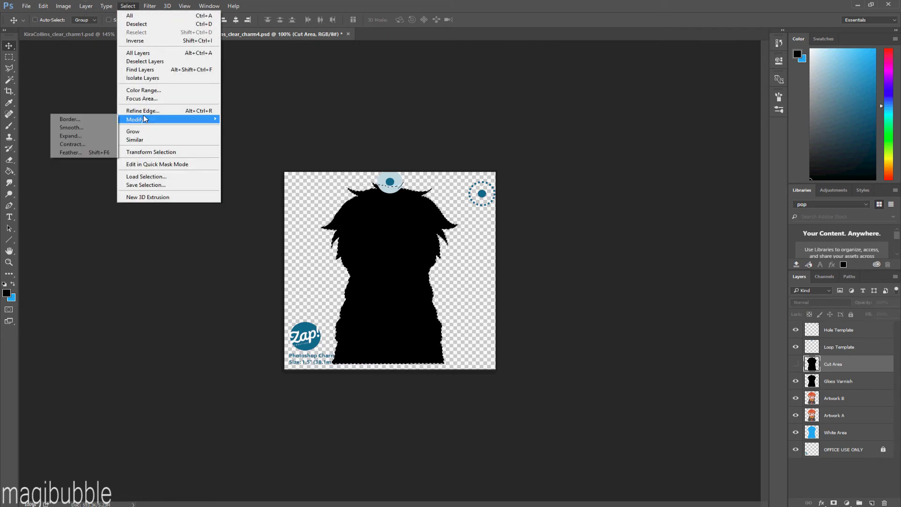
pyautogui.click(89, 136)
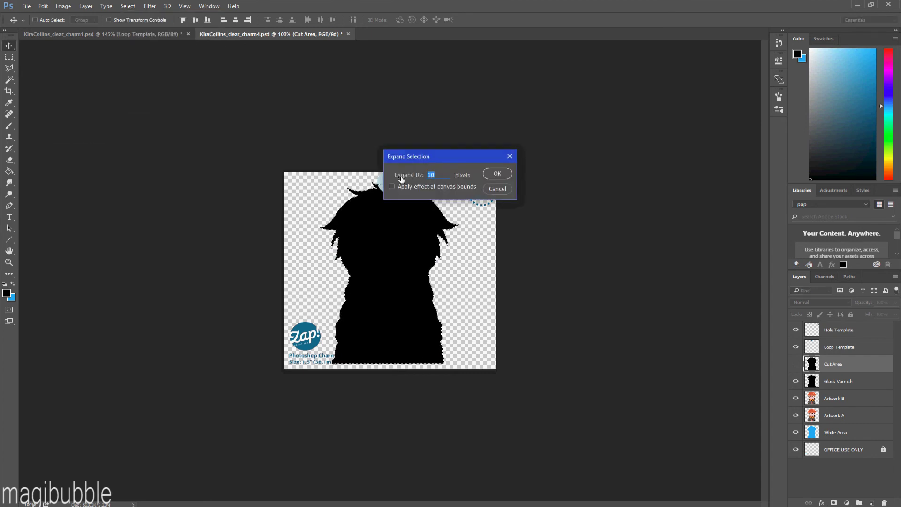
pyautogui.moveTo(457, 157); pyautogui.dragTo(569, 120)
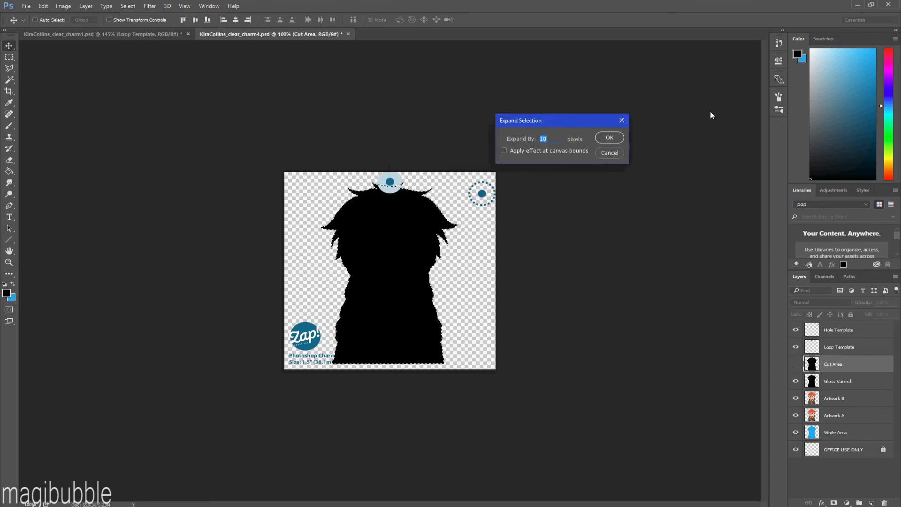
pyautogui.press('Return')
# Fill the expanded selection with black on a new layer above Gloss Varnish, and deselect
pyautogui.click(9, 172)
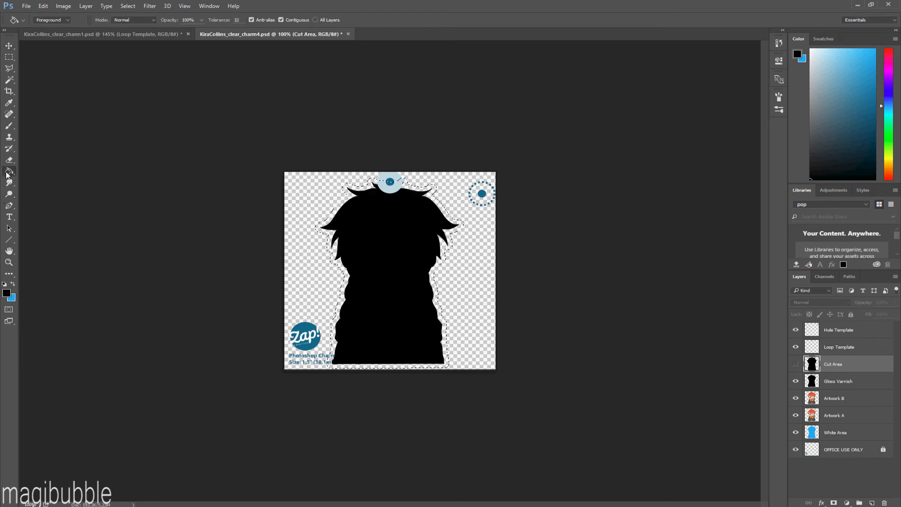
pyautogui.click(832, 380)
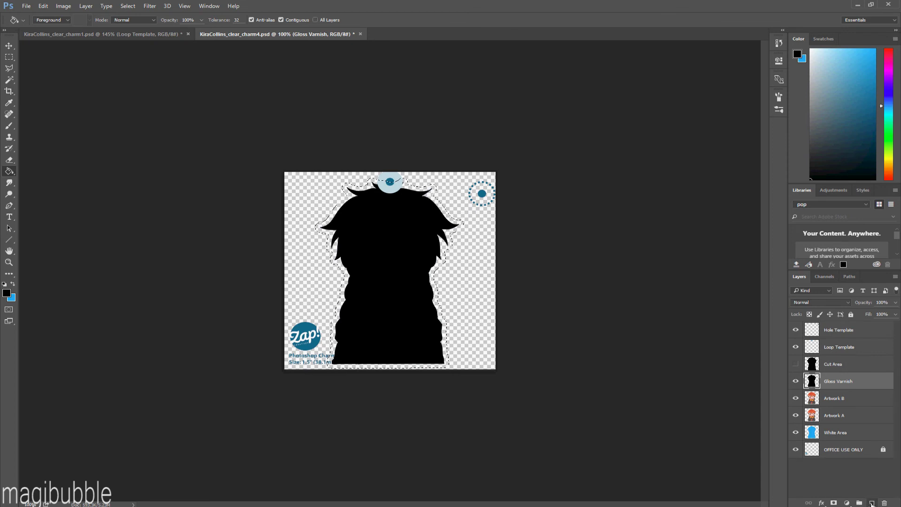
pyautogui.click(872, 503)
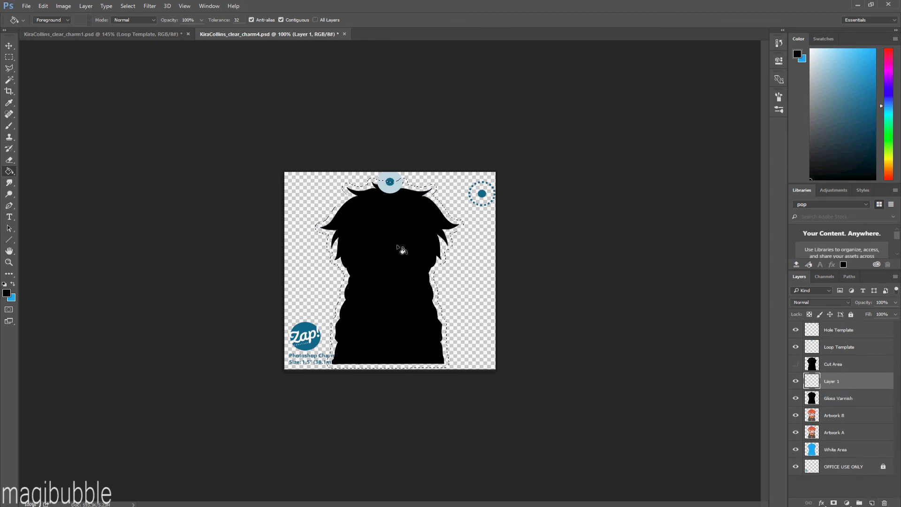
pyautogui.click(399, 249)
pyautogui.click(9, 56)
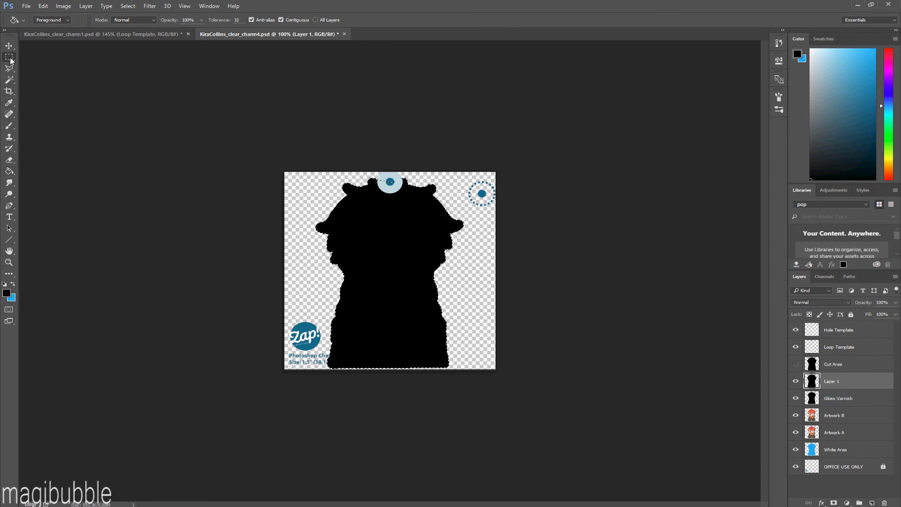
pyautogui.click(147, 130)
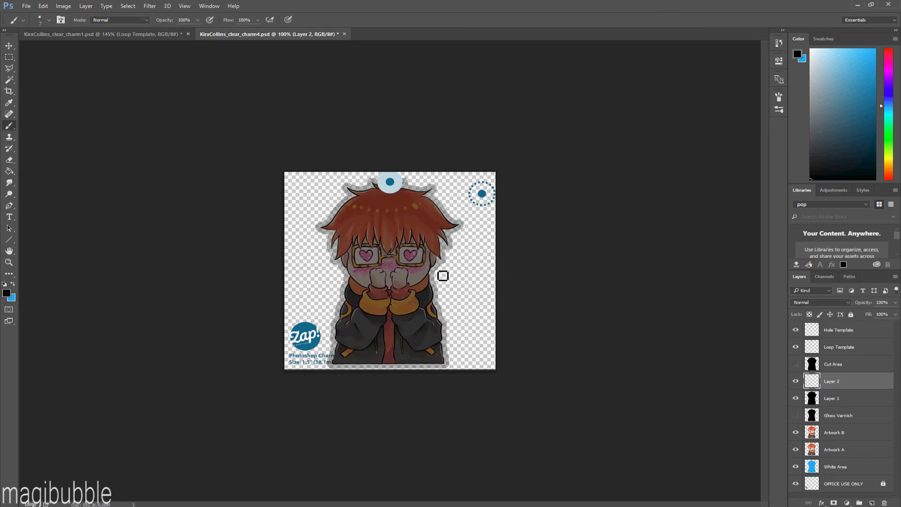
# Brush handwritten notes "clear acrylic" and "design" with arrows beside the character, and mark the loop, on the empty annotation layer
pyautogui.moveTo(450, 288)
pyautogui.mouseDown()
pyautogui.moveTo(448, 295)
pyautogui.moveTo(458, 287)
pyautogui.moveTo(446, 299)
pyautogui.moveTo(449, 323)
pyautogui.mouseUp()
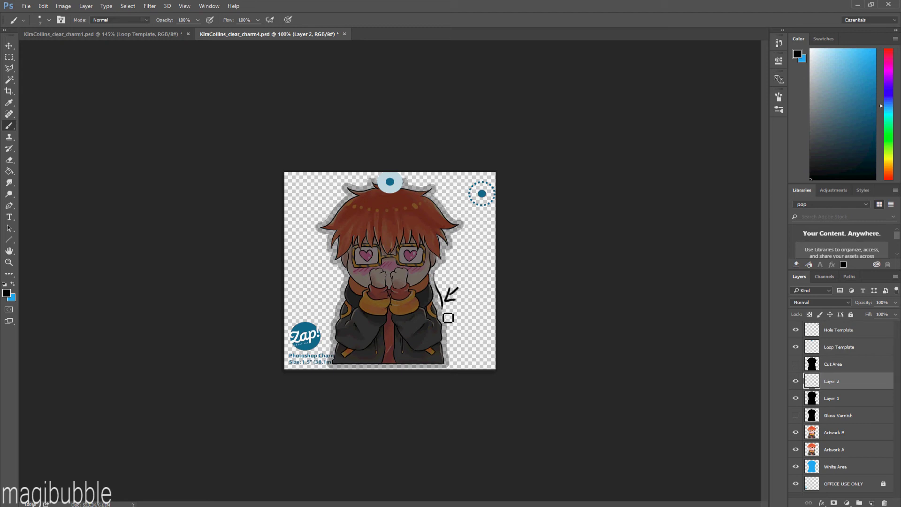
pyautogui.moveTo(465, 281)
pyautogui.mouseDown()
pyautogui.moveTo(486, 271)
pyautogui.moveTo(491, 256)
pyautogui.mouseUp()
pyautogui.moveTo(467, 303)
pyautogui.mouseDown()
pyautogui.moveTo(489, 312)
pyautogui.moveTo(488, 288)
pyautogui.mouseUp()
pyautogui.moveTo(496, 282); pyautogui.dragTo(492, 291)
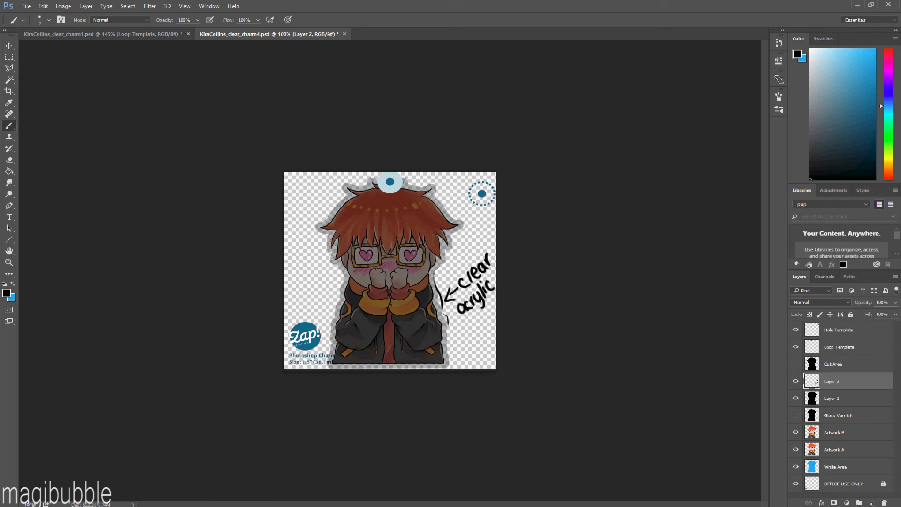
pyautogui.moveTo(440, 318)
pyautogui.mouseDown()
pyautogui.moveTo(445, 336)
pyautogui.moveTo(481, 326)
pyautogui.moveTo(484, 336)
pyautogui.moveTo(492, 324)
pyautogui.moveTo(506, 334)
pyautogui.moveTo(493, 317)
pyautogui.mouseUp()
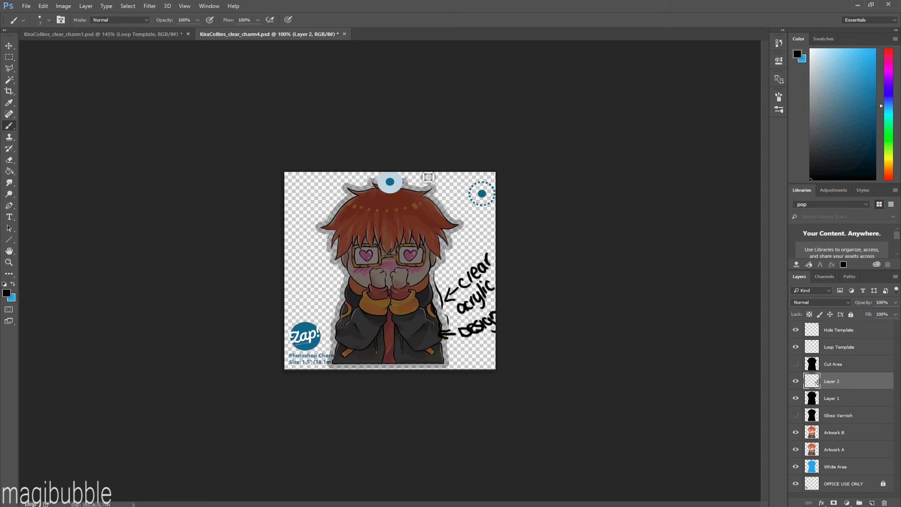
pyautogui.moveTo(419, 177); pyautogui.dragTo(405, 178)
pyautogui.moveTo(411, 174); pyautogui.dragTo(405, 178)
pyautogui.moveTo(431, 177)
pyautogui.mouseDown()
pyautogui.moveTo(454, 189)
pyautogui.moveTo(472, 184)
pyautogui.moveTo(450, 202)
pyautogui.moveTo(458, 205)
pyautogui.moveTo(484, 189)
pyautogui.mouseUp()
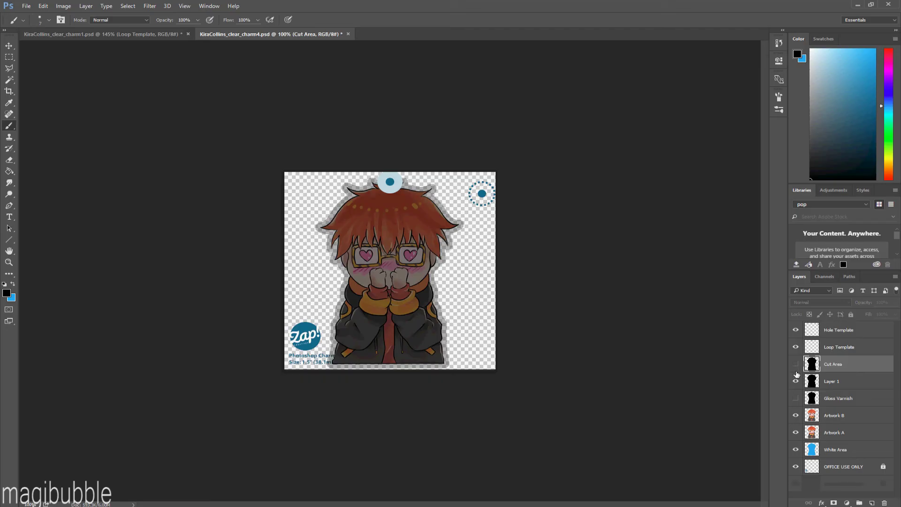
# Show the Cut Area layer and delete the semi-transparent expanded silhouette, Layer 1
pyautogui.click(795, 367)
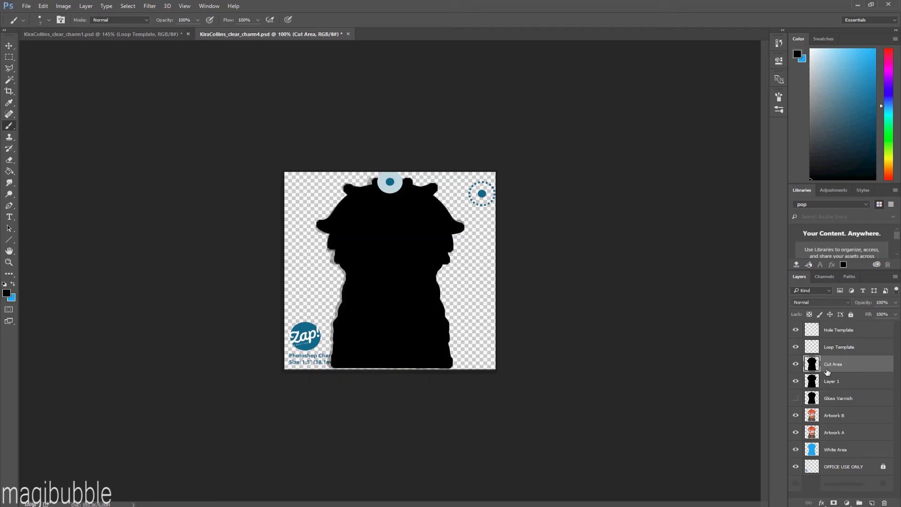
pyautogui.click(833, 381)
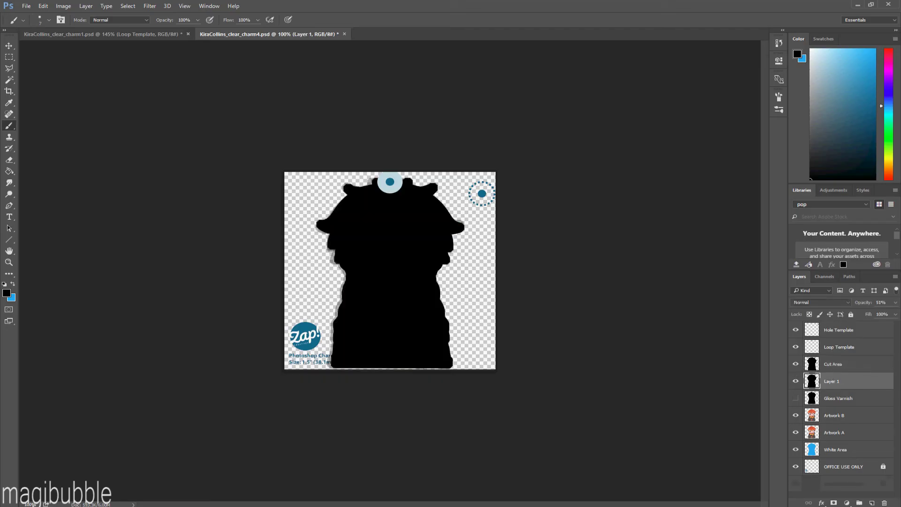
pyautogui.click(884, 502)
pyautogui.press('Return')
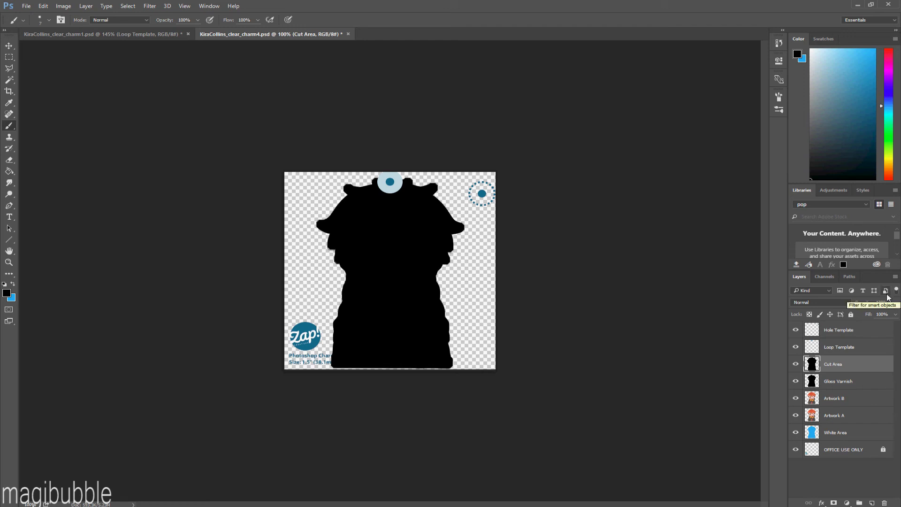
# Hide the Cut Area and Gloss Varnish layers and toggle Artwork A and Artwork B to compare the two sides
pyautogui.moveTo(796, 365); pyautogui.dragTo(796, 399)
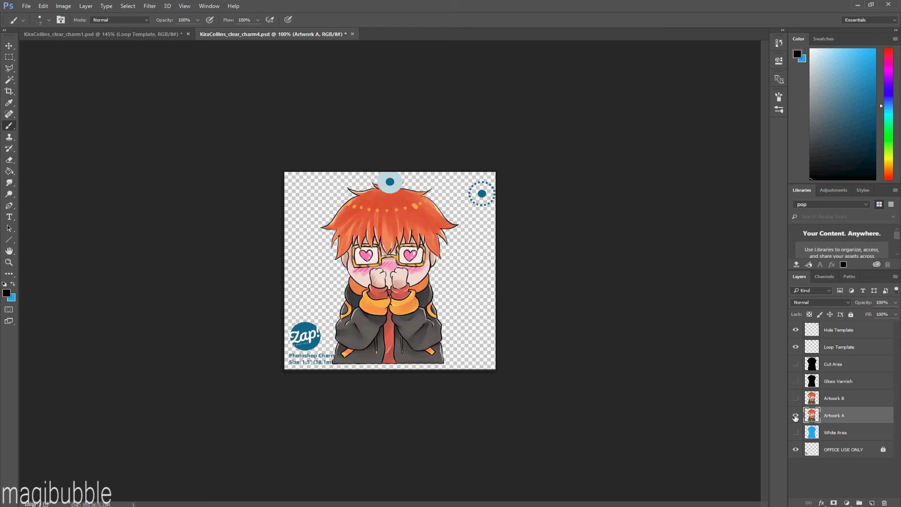
pyautogui.click(796, 417)
pyautogui.click(796, 399)
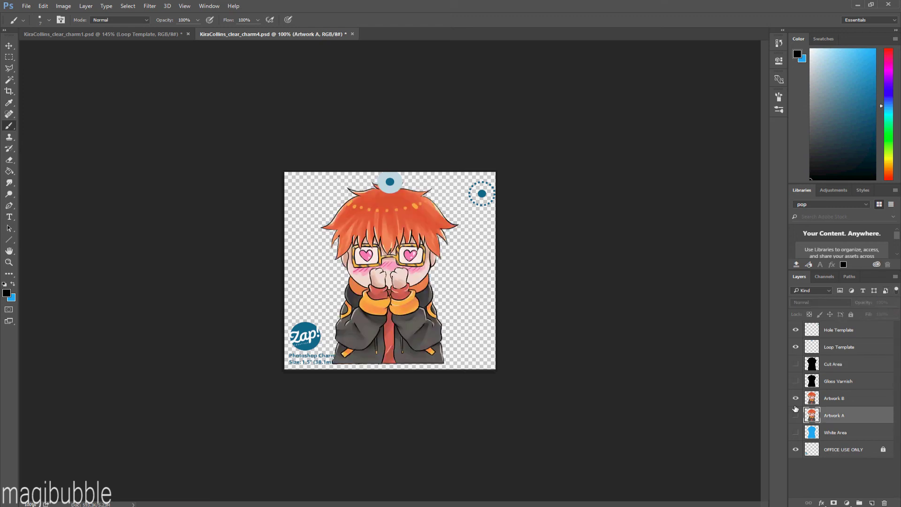
pyautogui.click(796, 415)
pyautogui.click(828, 400)
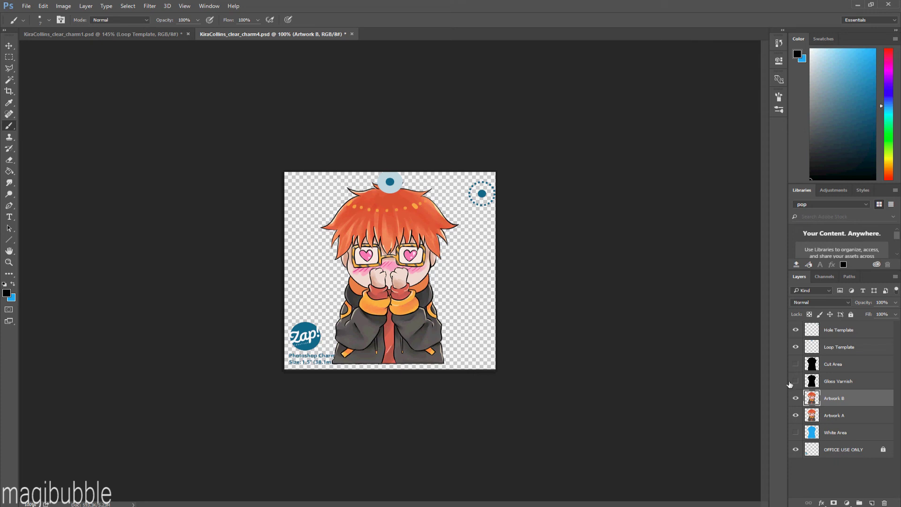
# Show the Gloss Varnish layer, lower its opacity to check it against the artwork, and restore full opacity
pyautogui.click(797, 382)
pyautogui.click(840, 383)
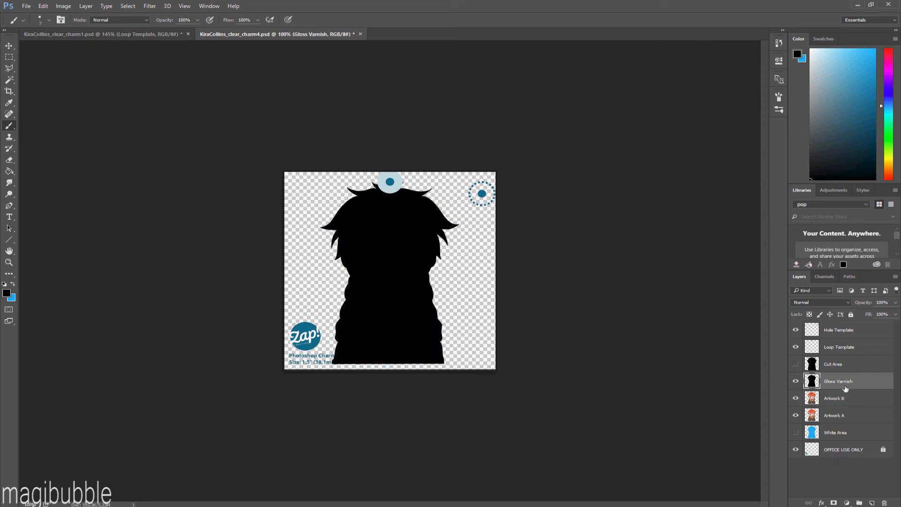
pyautogui.click(896, 302)
pyautogui.moveTo(894, 313); pyautogui.dragTo(877, 314)
pyautogui.click(895, 313)
# Show the White Area layer and inspect it by hiding and reshowing the Gloss Varnish, Artwork B and Artwork A layers
pyautogui.click(797, 433)
pyautogui.click(796, 416)
pyautogui.click(797, 399)
pyautogui.click(796, 382)
pyautogui.click(797, 382)
pyautogui.click(796, 398)
pyautogui.click(796, 415)
# Show the Cut Area layer and check it against the layers beneath using its opacity, leaving it at 100%
pyautogui.click(834, 364)
pyautogui.click(795, 364)
pyautogui.click(895, 314)
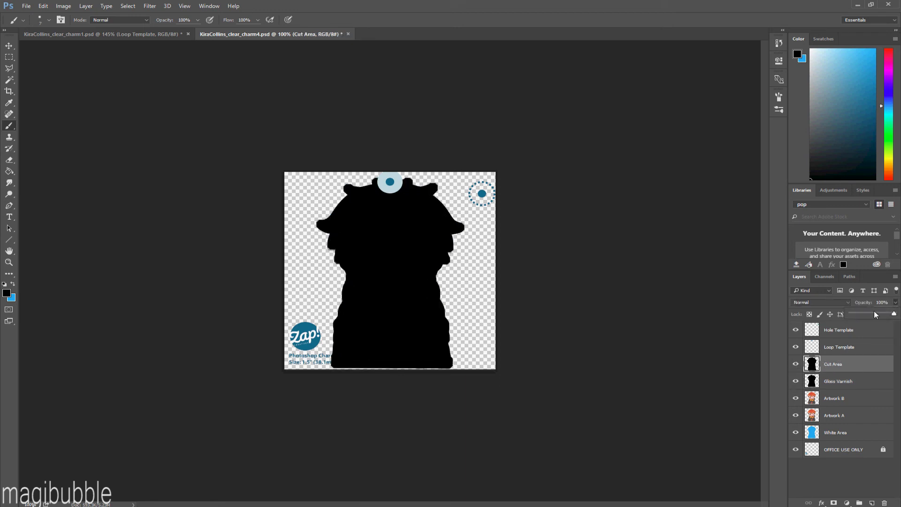
# Nudge the Loop Template slightly right and down over the top of the Cut Area silhouette
pyautogui.click(811, 345)
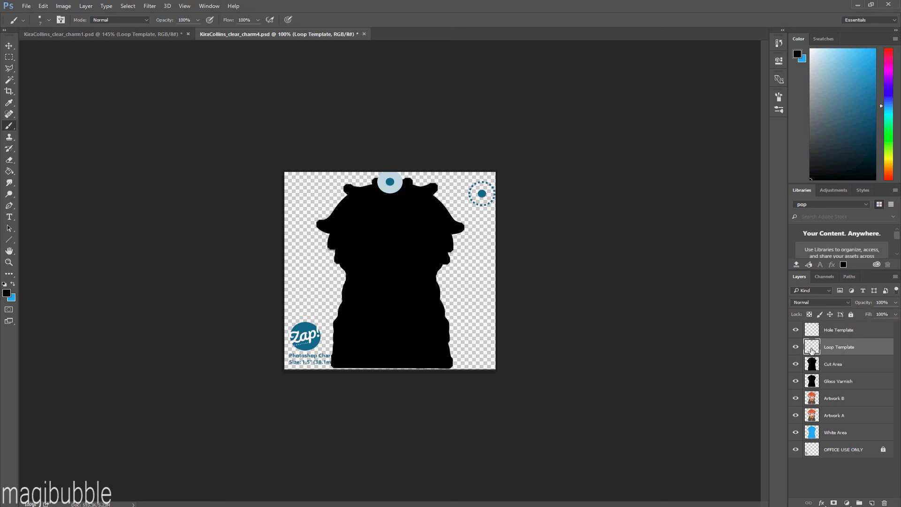
pyautogui.click(9, 45)
pyautogui.moveTo(407, 179)
pyautogui.mouseDown()
pyautogui.moveTo(348, 187)
pyautogui.moveTo(344, 364)
pyautogui.moveTo(459, 363)
pyautogui.moveTo(462, 215)
pyautogui.moveTo(409, 182)
pyautogui.mouseUp()
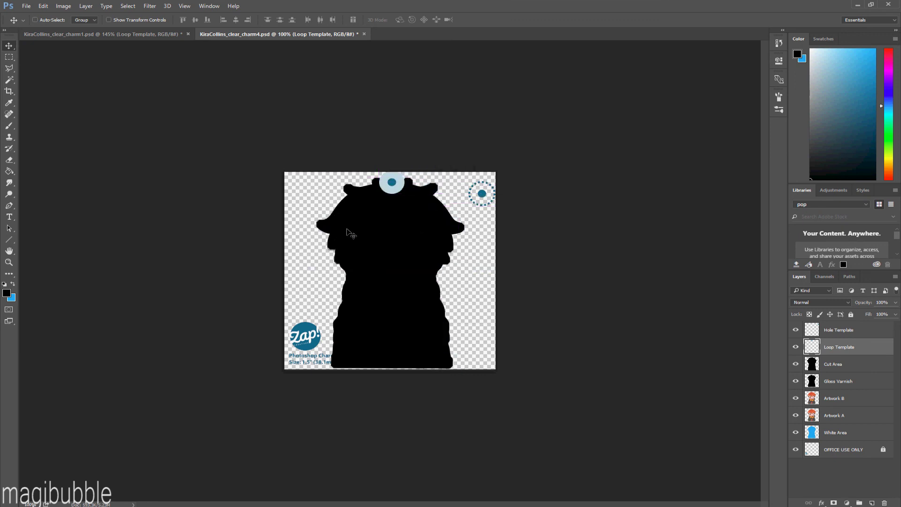
pyautogui.click(9, 57)
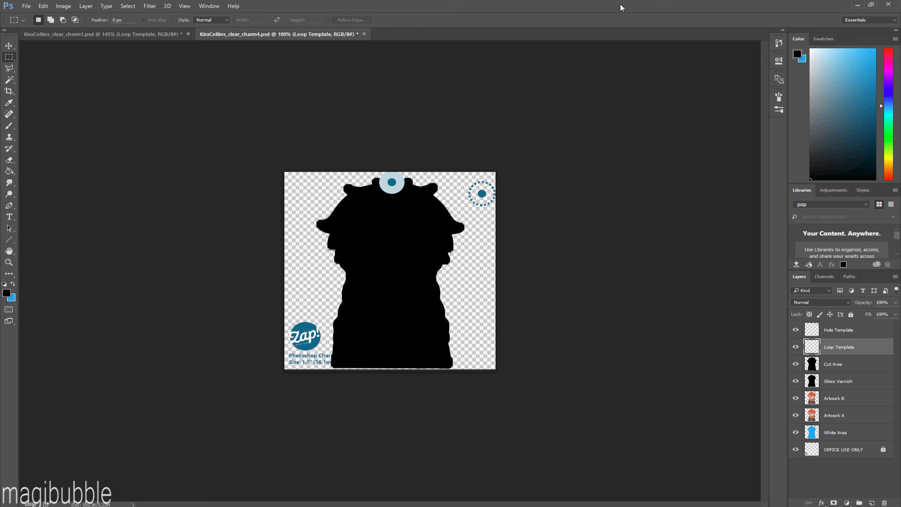
# Hide the Cut Area and Gloss Varnish layers to check the loop against the artwork, and show both again
pyautogui.click(796, 363)
pyautogui.click(796, 382)
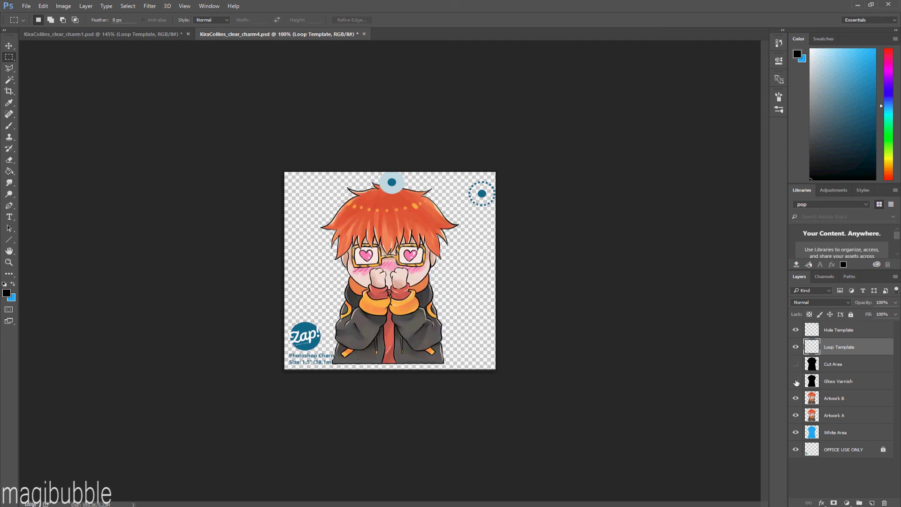
pyautogui.click(797, 382)
pyautogui.click(796, 364)
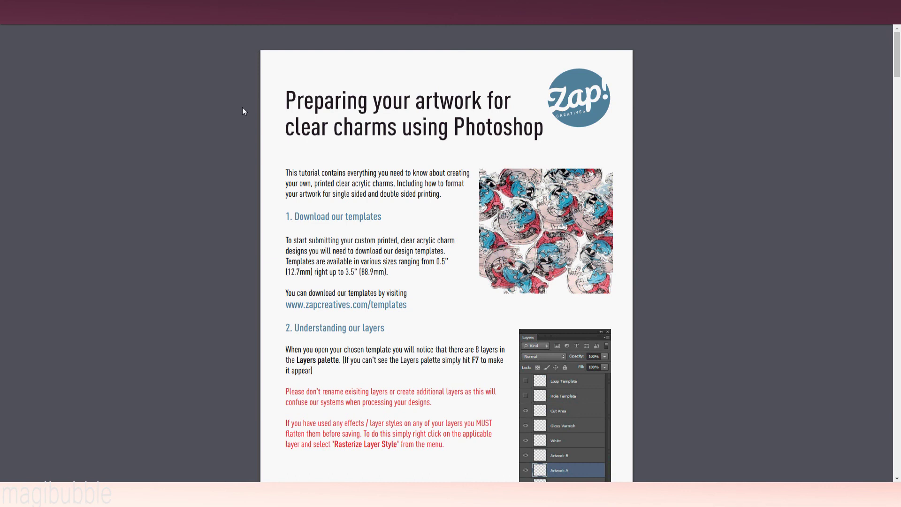
# Read through the Zap! Creatives clear charm guide, from the layer explanations to the submission checklist and saving instructions
pyautogui.scroll(-2, 282, 175)
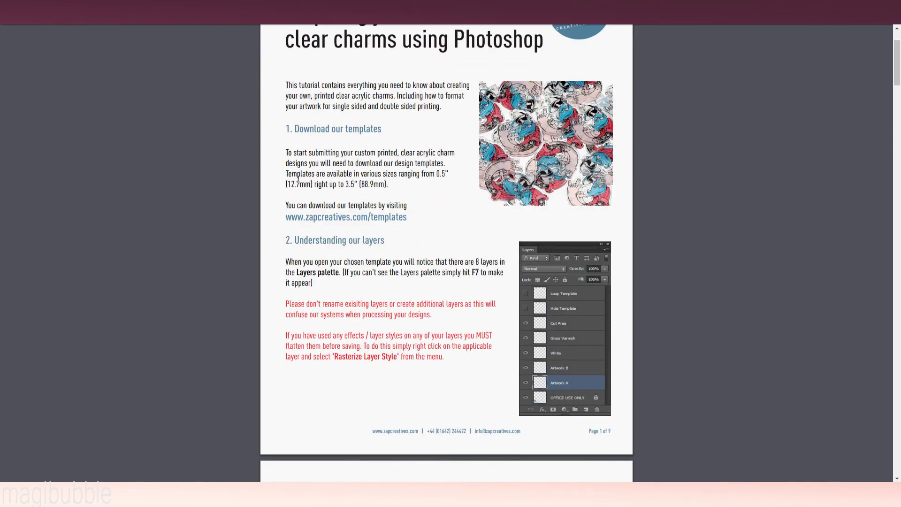
pyautogui.scroll(-9, 298, 178)
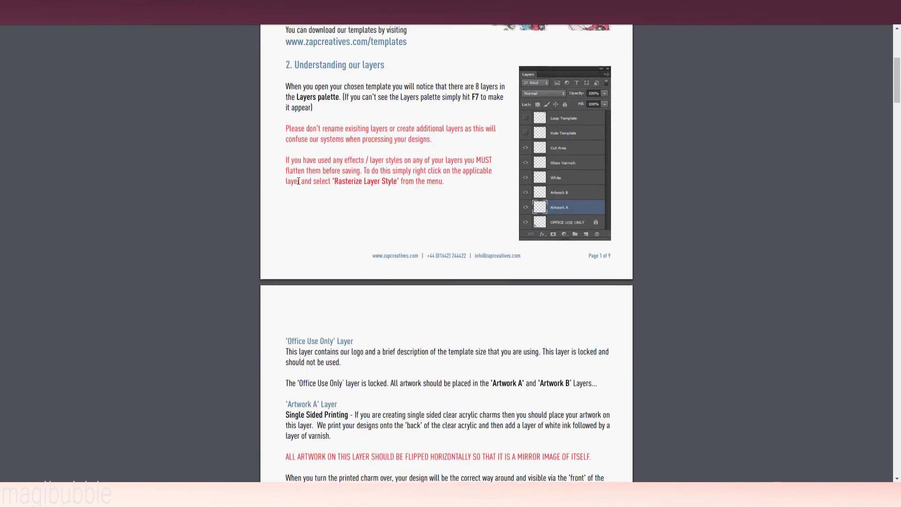
pyautogui.scroll(-11, 304, 183)
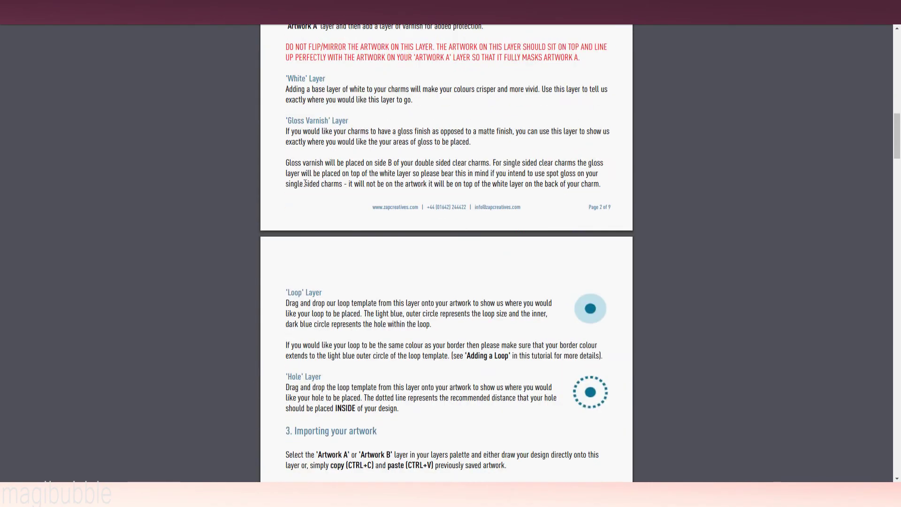
pyautogui.scroll(-3, 305, 184)
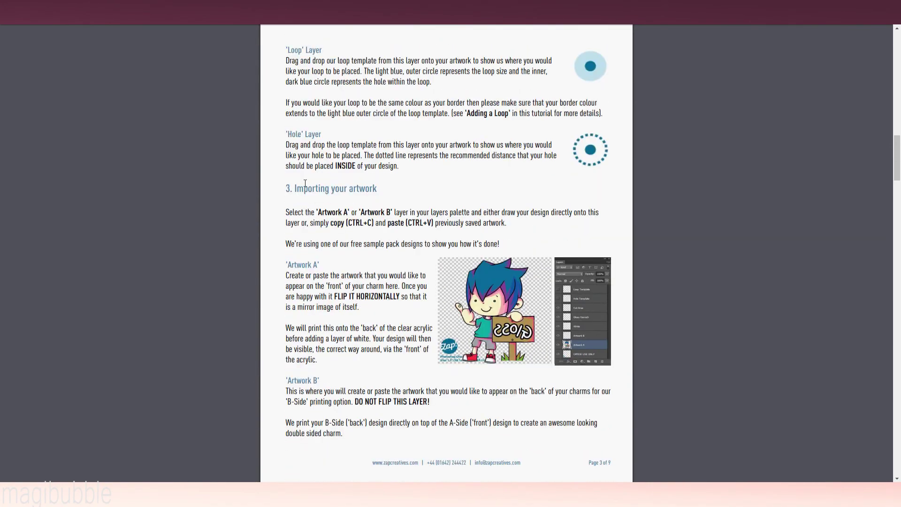
pyautogui.scroll(-9, 310, 192)
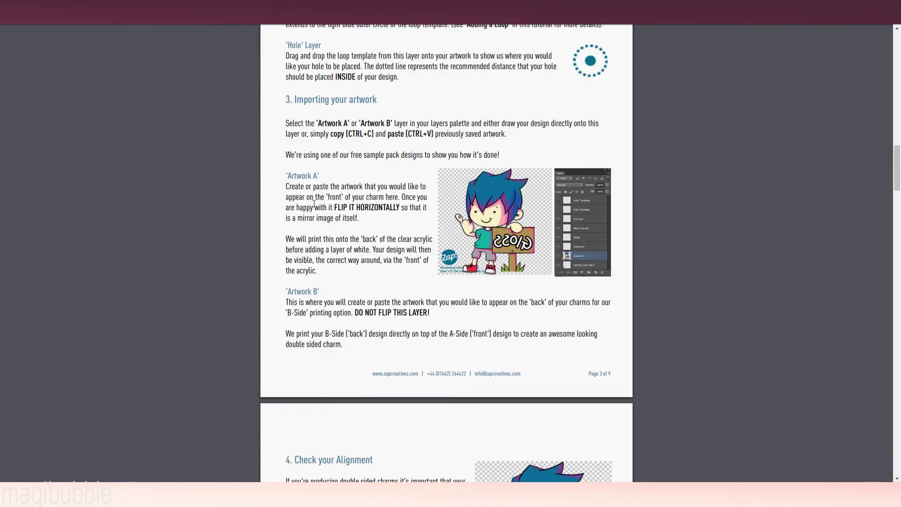
pyautogui.scroll(-6, 314, 204)
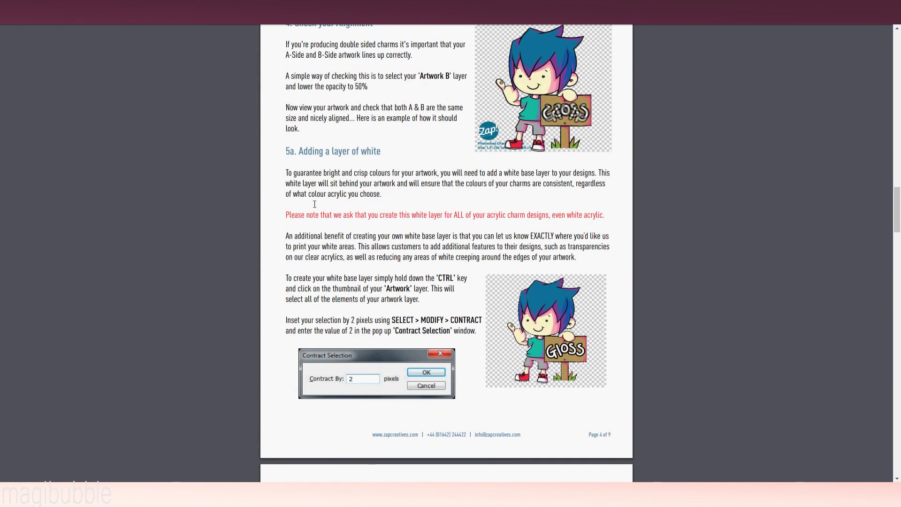
pyautogui.scroll(-20, 314, 204)
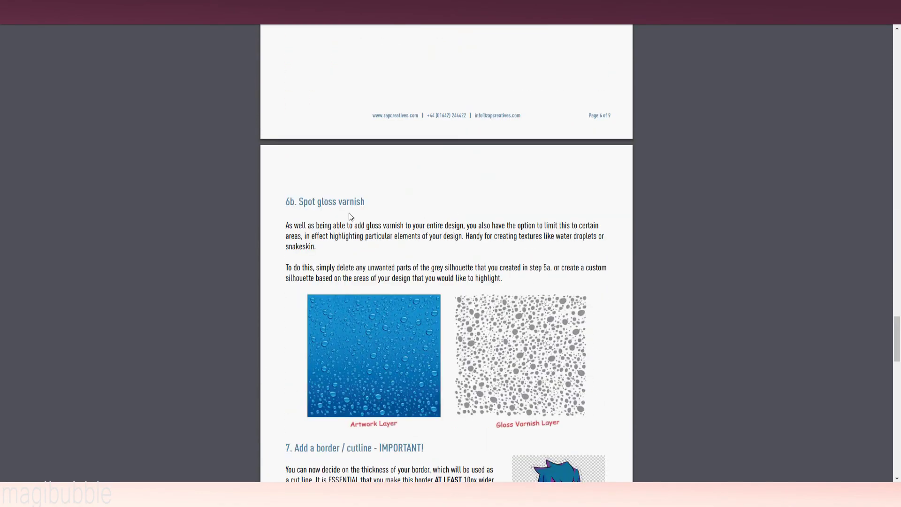
pyautogui.scroll(-4, 386, 215)
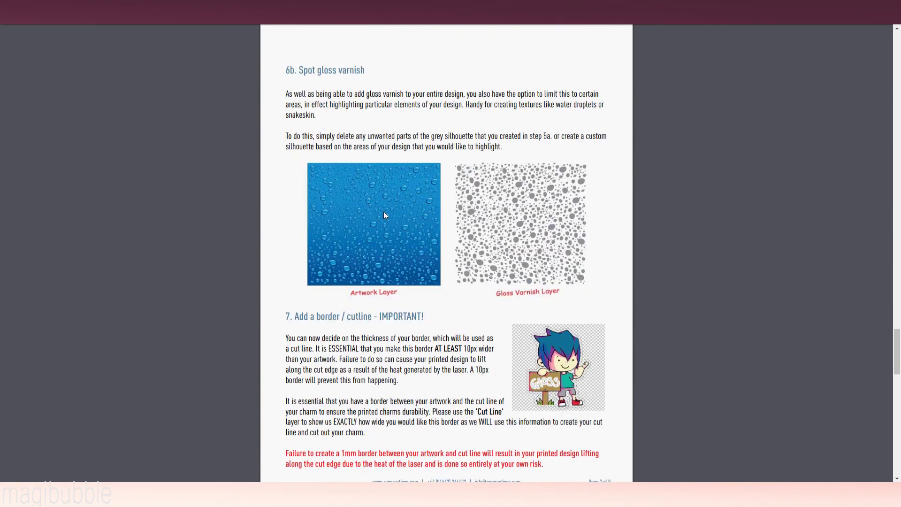
pyautogui.scroll(-7, 383, 215)
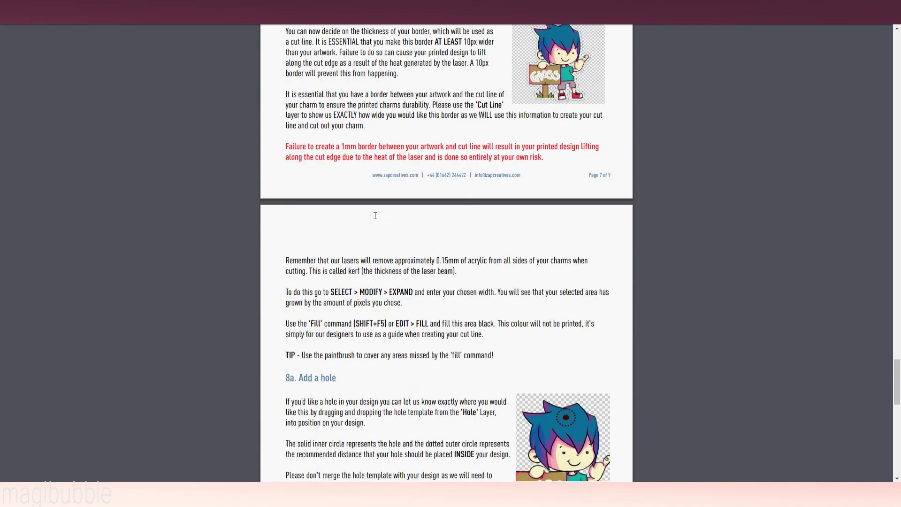
pyautogui.scroll(-9, 377, 219)
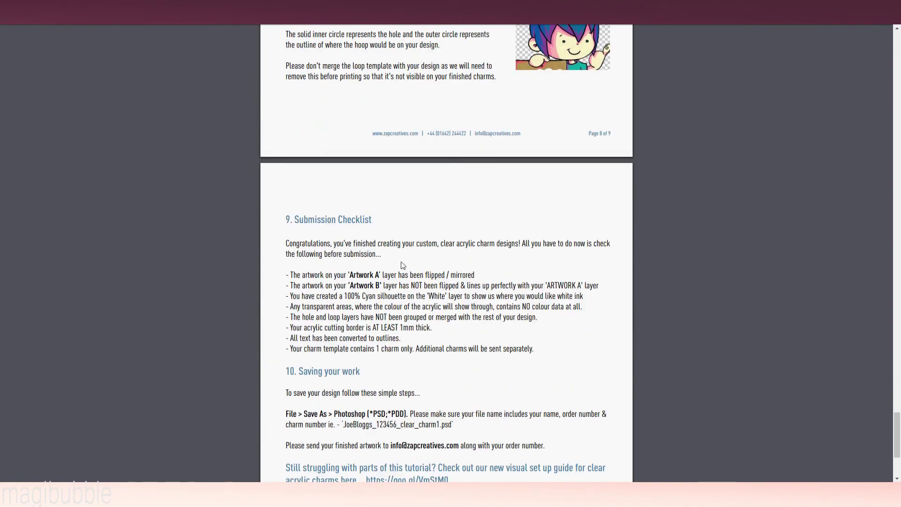
# Review the clear charm guide's last page, covering the submission checklist, the file saving instructions and the visual guide link
pyautogui.scroll(-1, 399, 313)
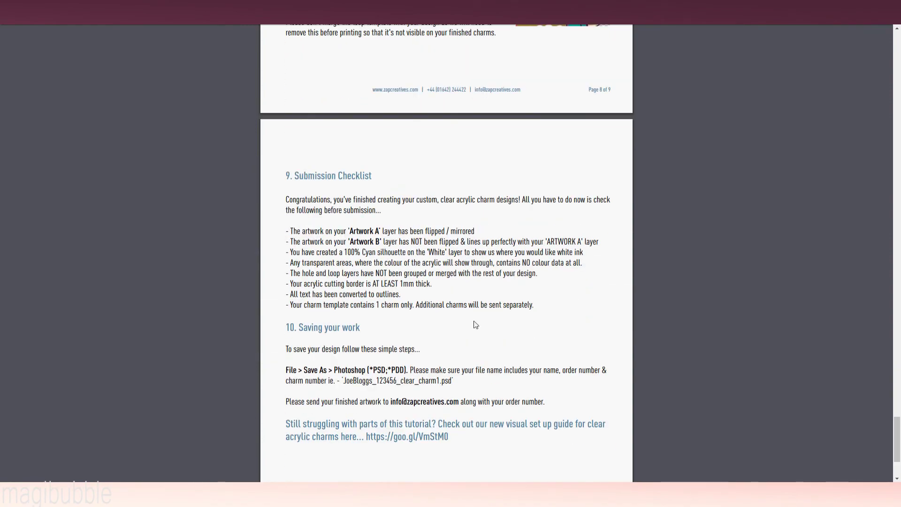
pyautogui.scroll(-1, 475, 324)
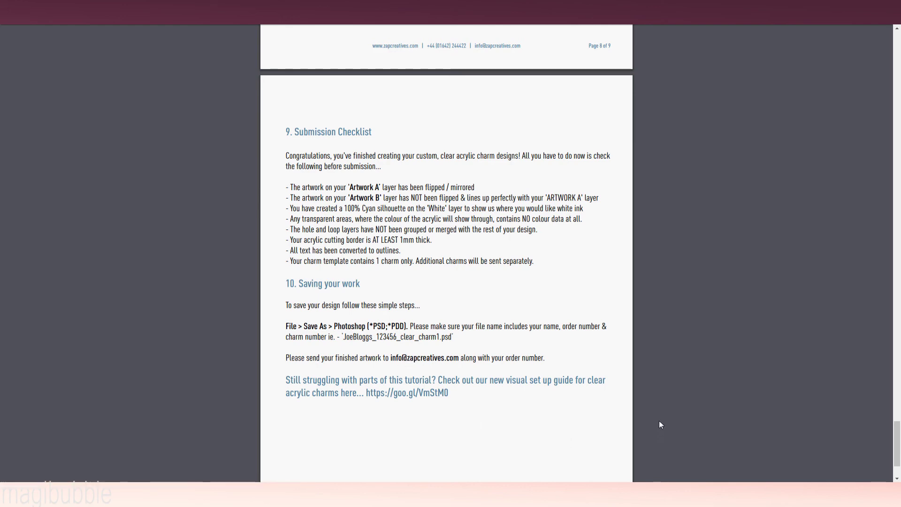
pyautogui.scroll(-2, 505, 416)
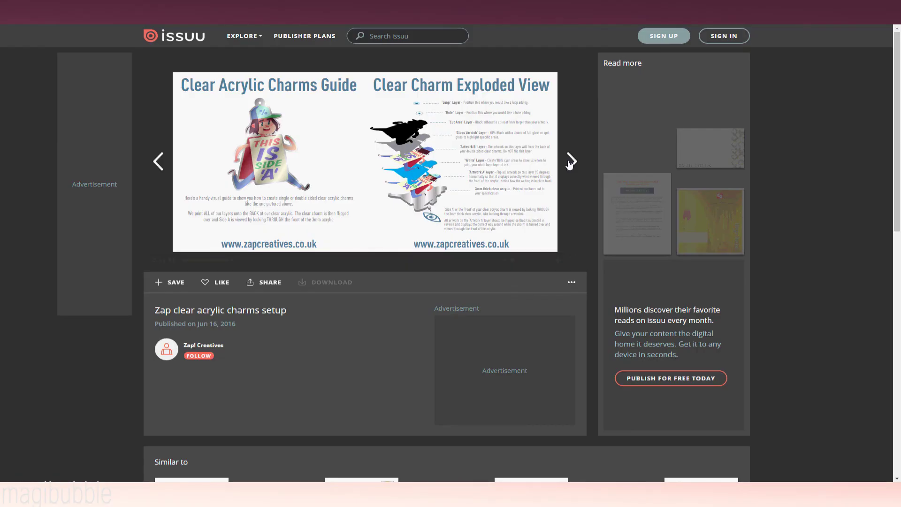
# Page through the "Zap clear acrylic charms setup" visual guide on issuu, from the exploded view to the last page
pyautogui.click(570, 163)
pyautogui.click(570, 167)
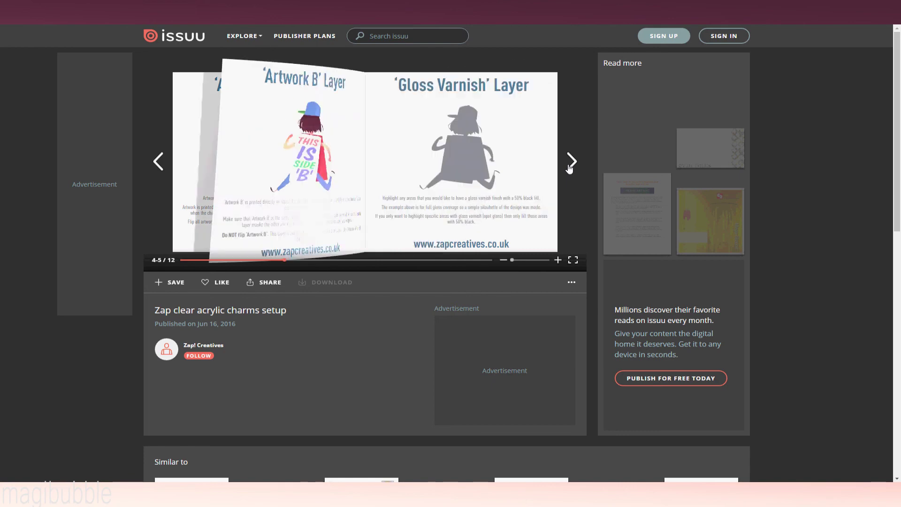
pyautogui.click(569, 167)
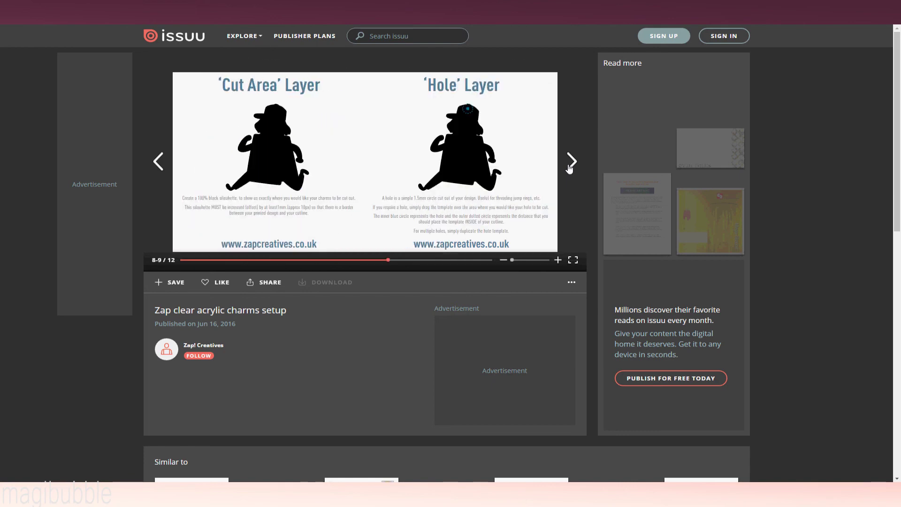
pyautogui.click(570, 168)
pyautogui.click(569, 167)
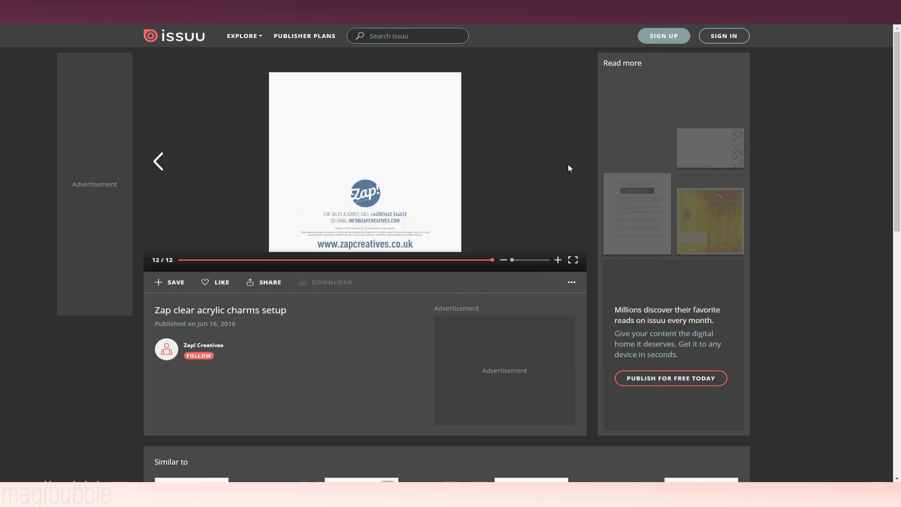